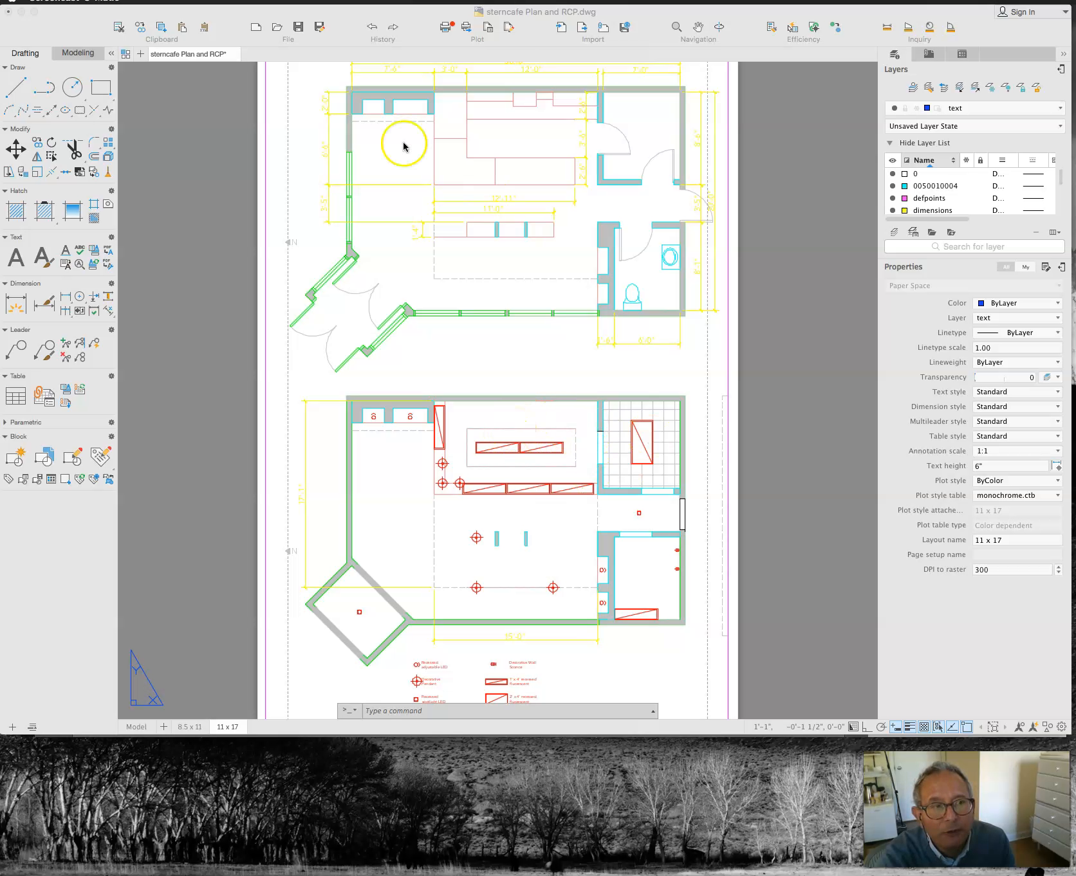
Step: Open the plot settings for the 11 x 17 layout, keeping AutoCAD PDF (High Quality Print) as plotter and Layout as the print area
{"action": "left_click", "coordinate": [71, 24]}
{"action": "left_click", "coordinate": [113, 1]}
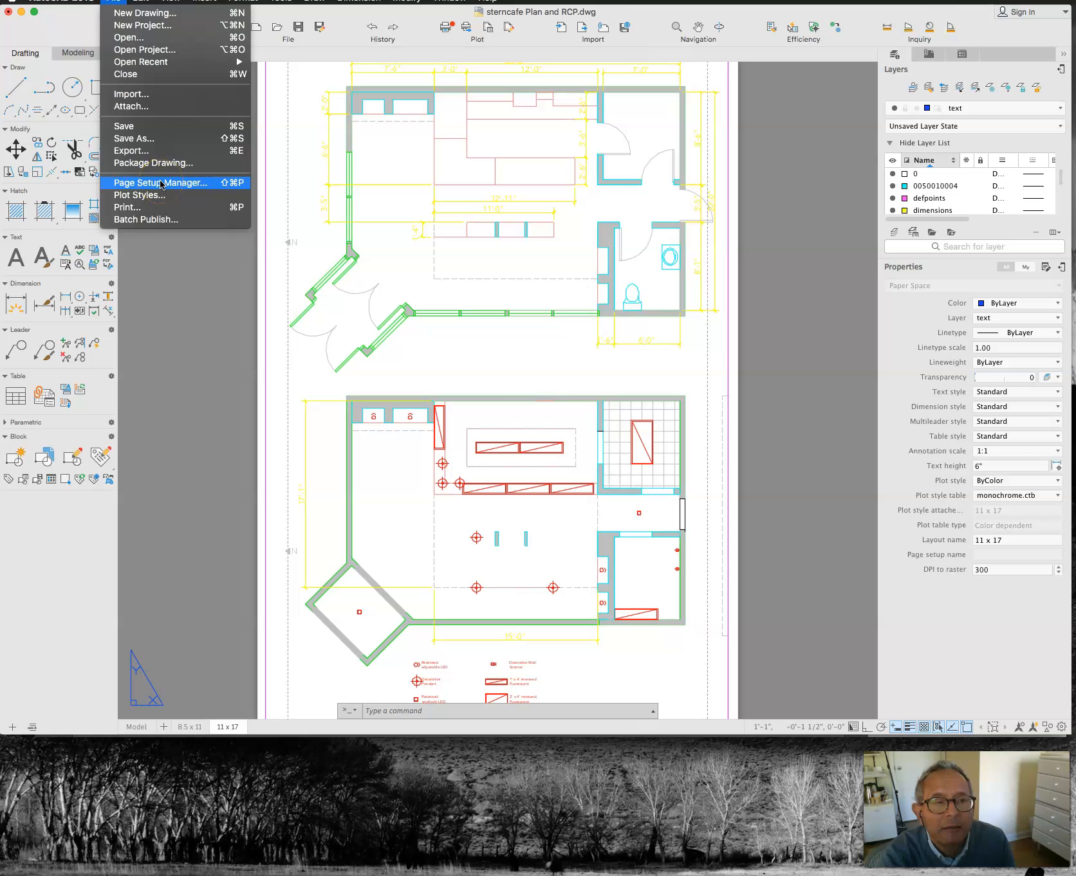
{"action": "left_click", "coordinate": [163, 209]}
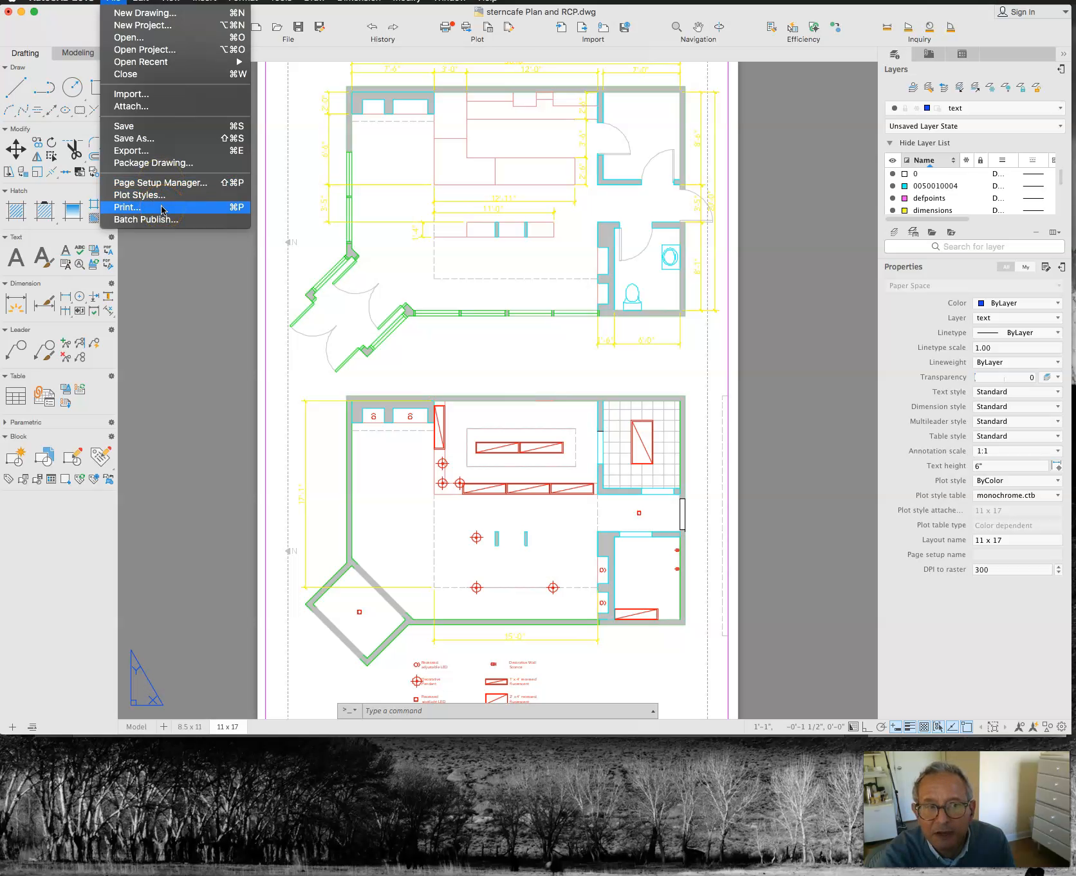
{"action": "left_click", "coordinate": [162, 208]}
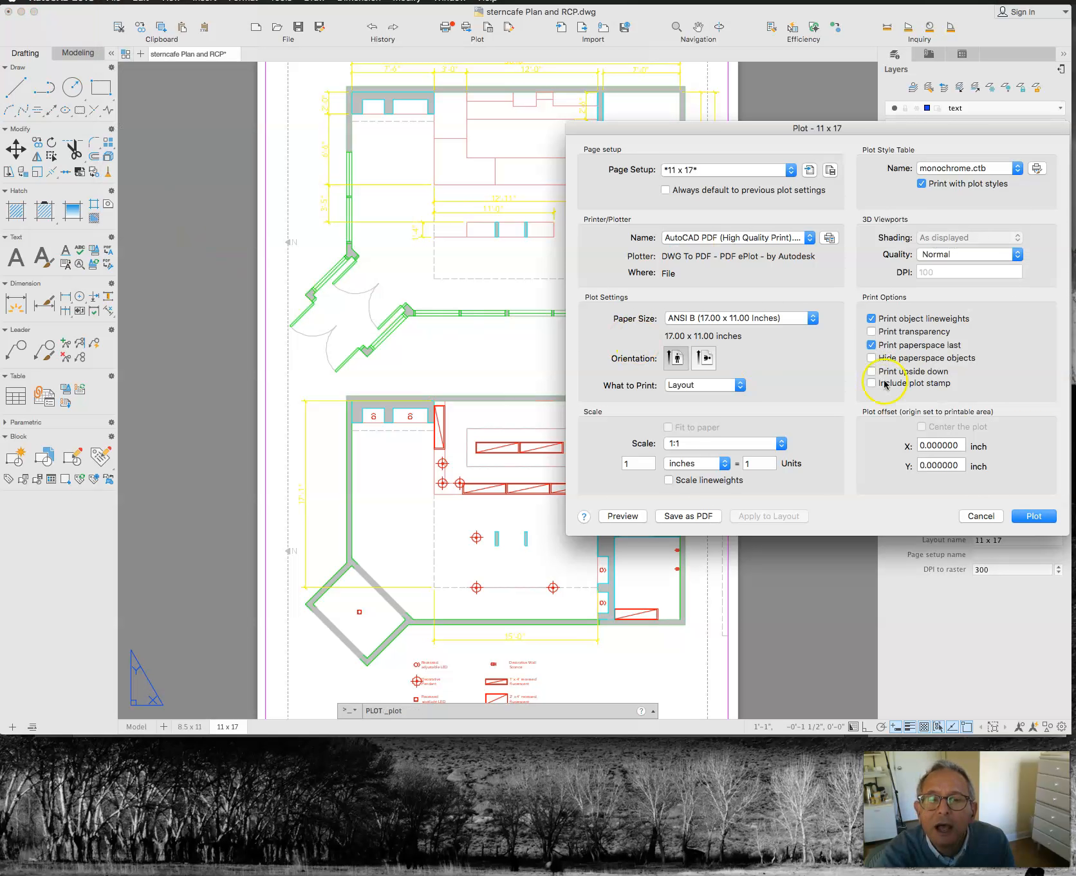
{"action": "left_click", "coordinate": [809, 238]}
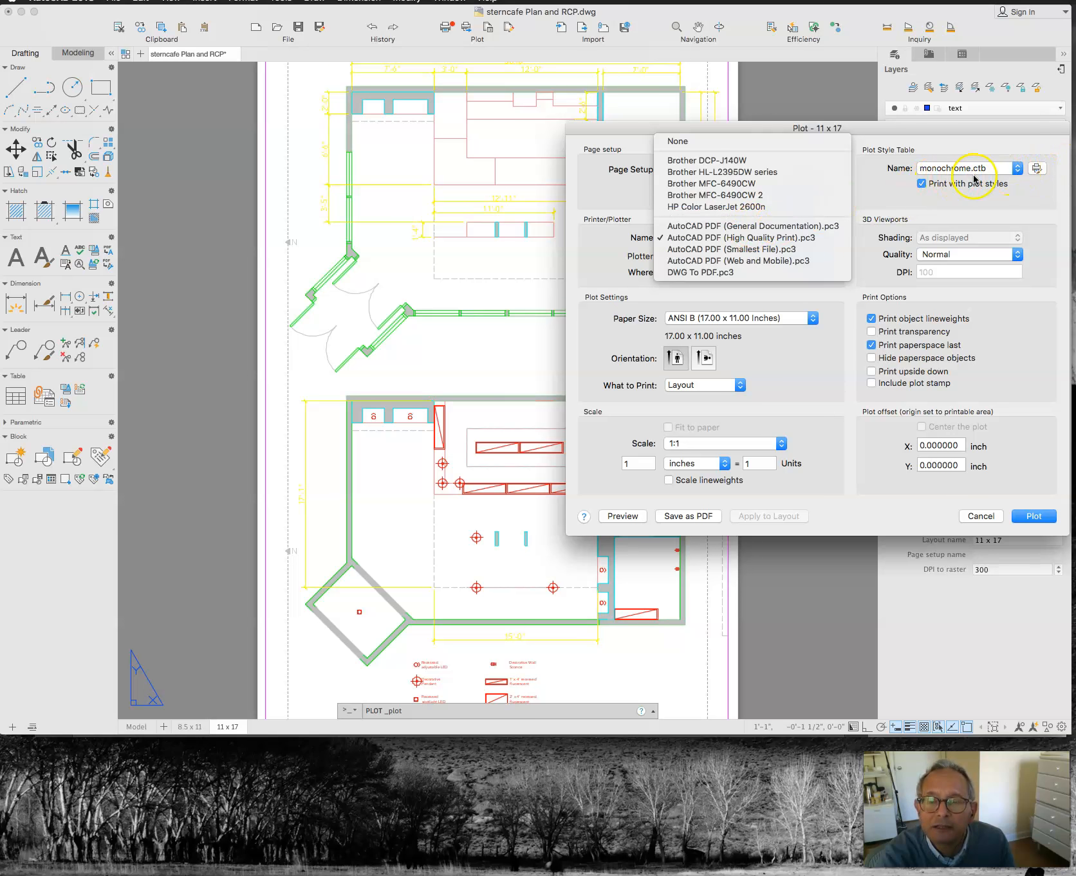
{"action": "left_click", "coordinate": [791, 238]}
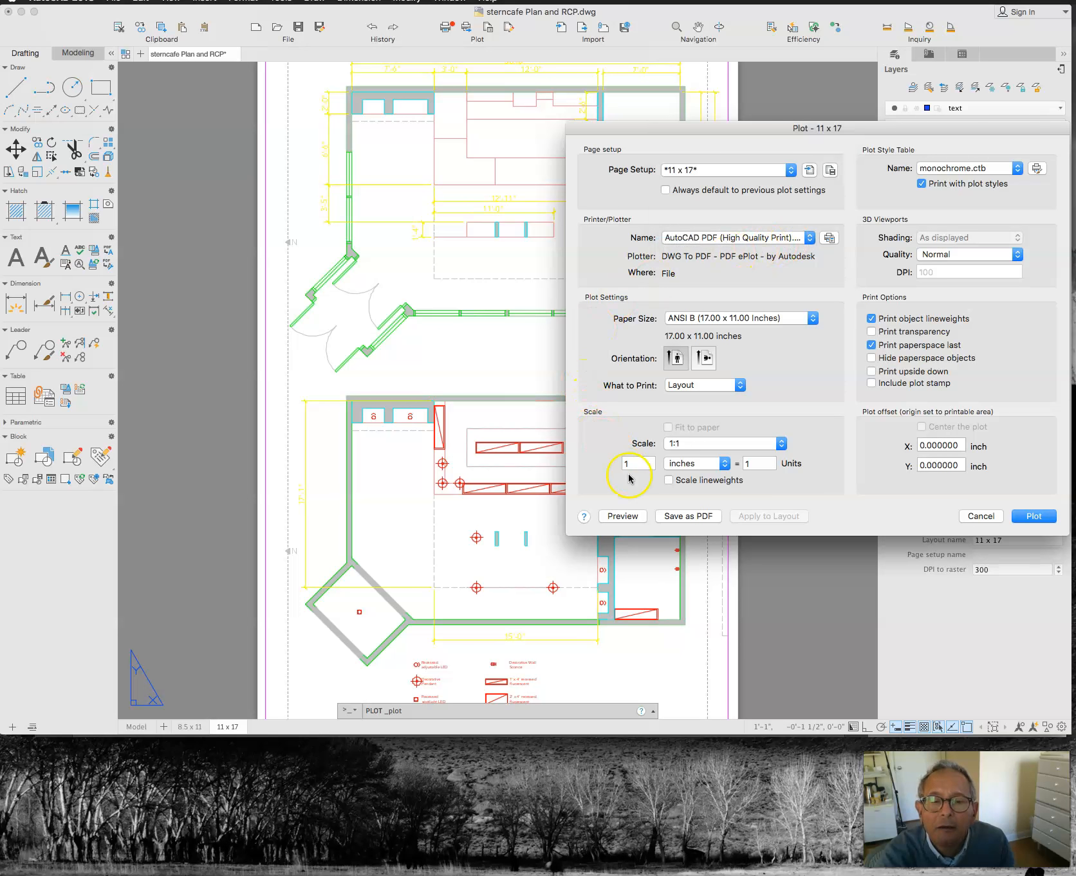
{"action": "left_click", "coordinate": [740, 386]}
{"action": "left_click", "coordinate": [740, 386]}
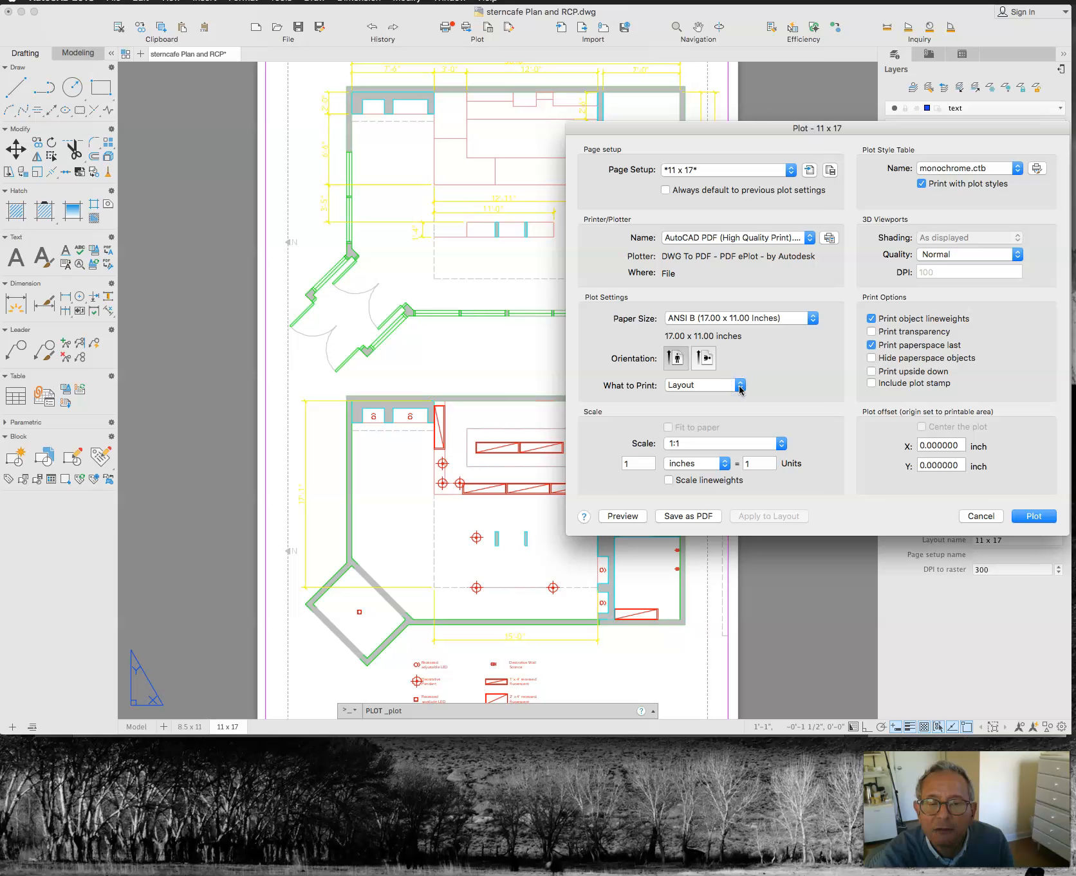
Step: Preview the plot, examine the floor plan and the reflected ceiling plan, and close the preview
{"action": "left_click", "coordinate": [622, 517]}
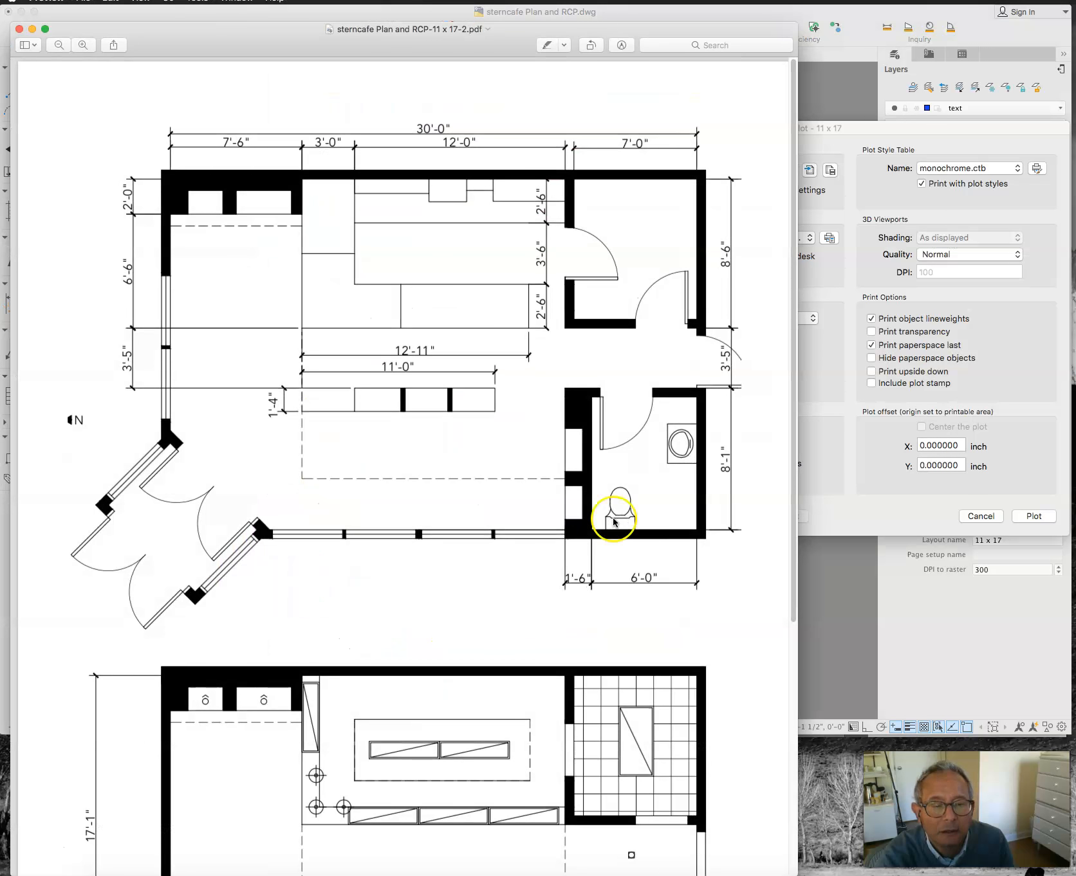
{"action": "scroll", "coordinate": [323, 583], "scroll_direction": "down", "scroll_amount": 5}
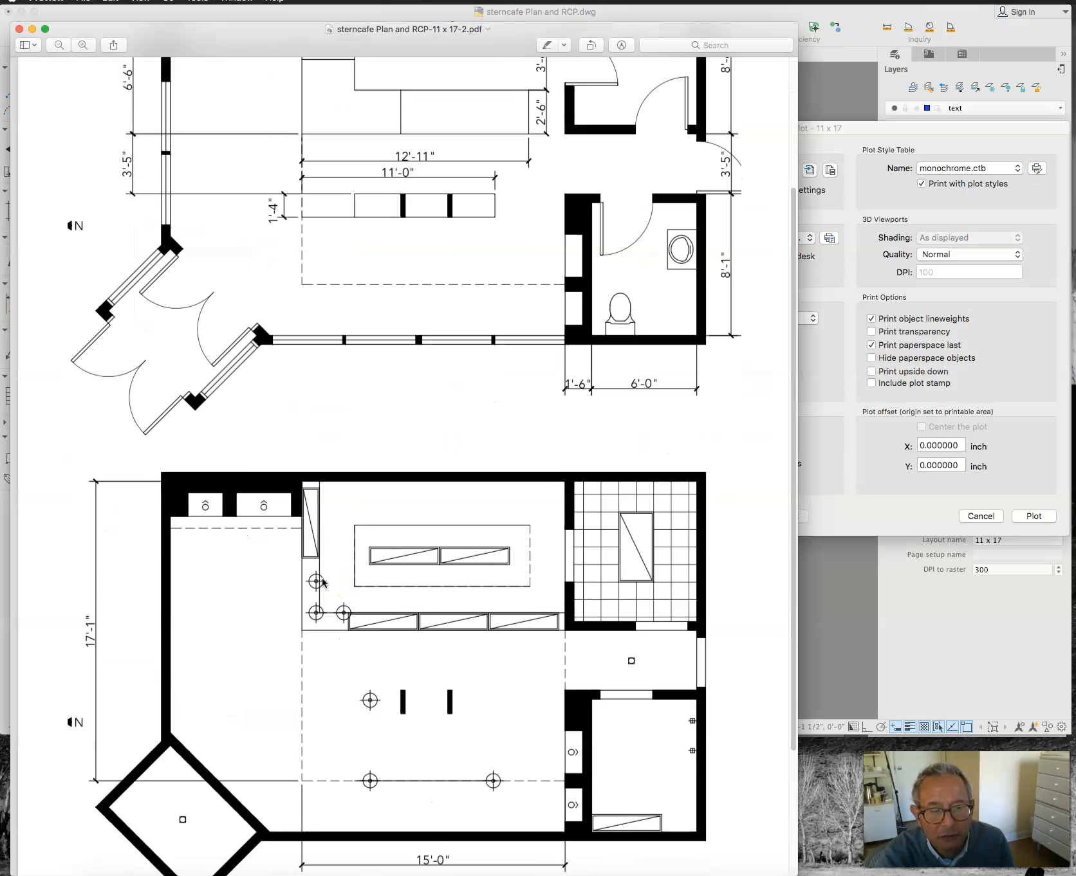
{"action": "scroll", "coordinate": [323, 583], "scroll_direction": "up", "scroll_amount": 5}
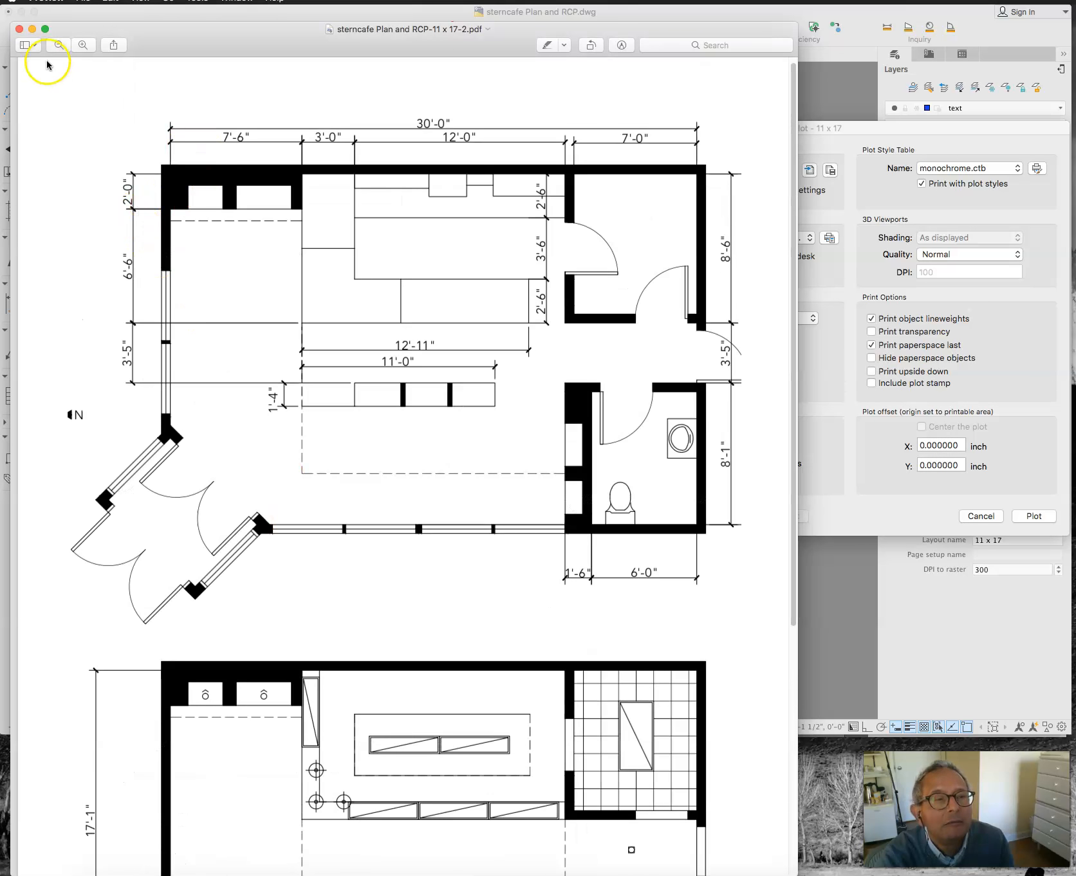
{"action": "left_click", "coordinate": [19, 29]}
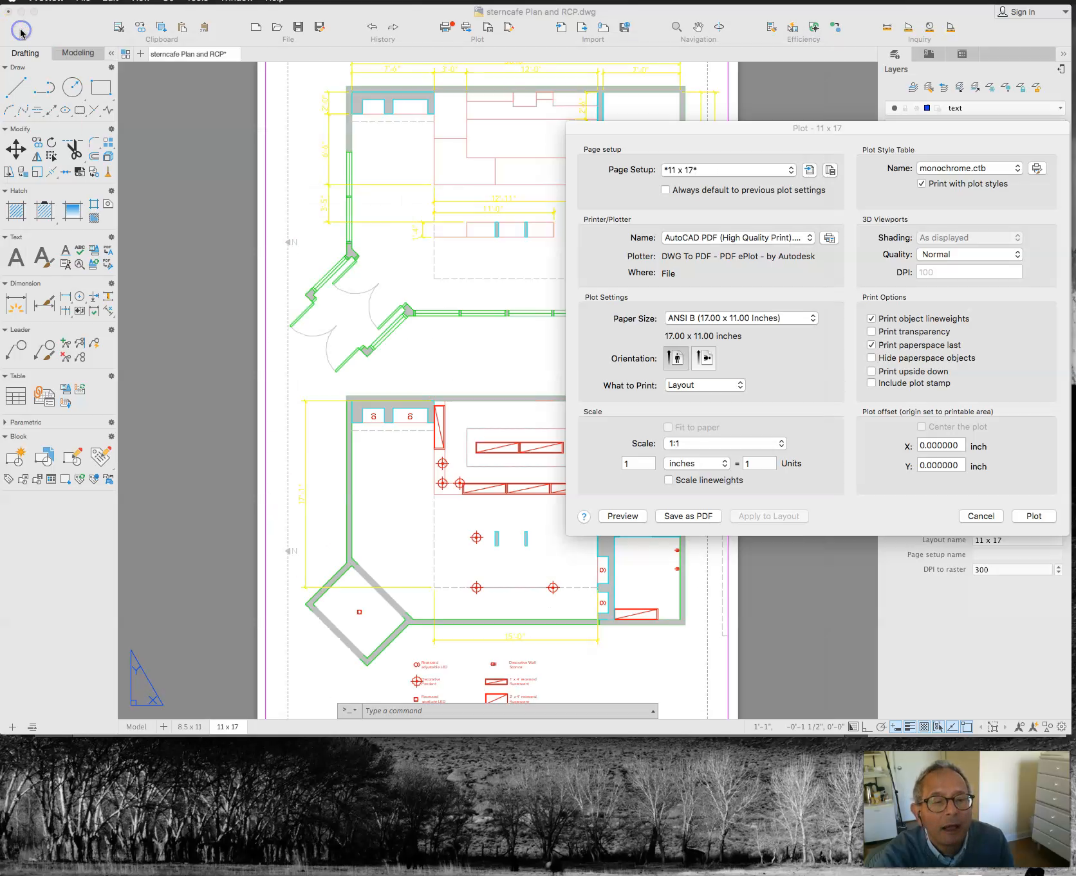
Step: Save the plot to Documents in PDF format as "sterncafe Plan and RCP-11 x 17 today"
{"action": "left_click", "coordinate": [699, 517]}
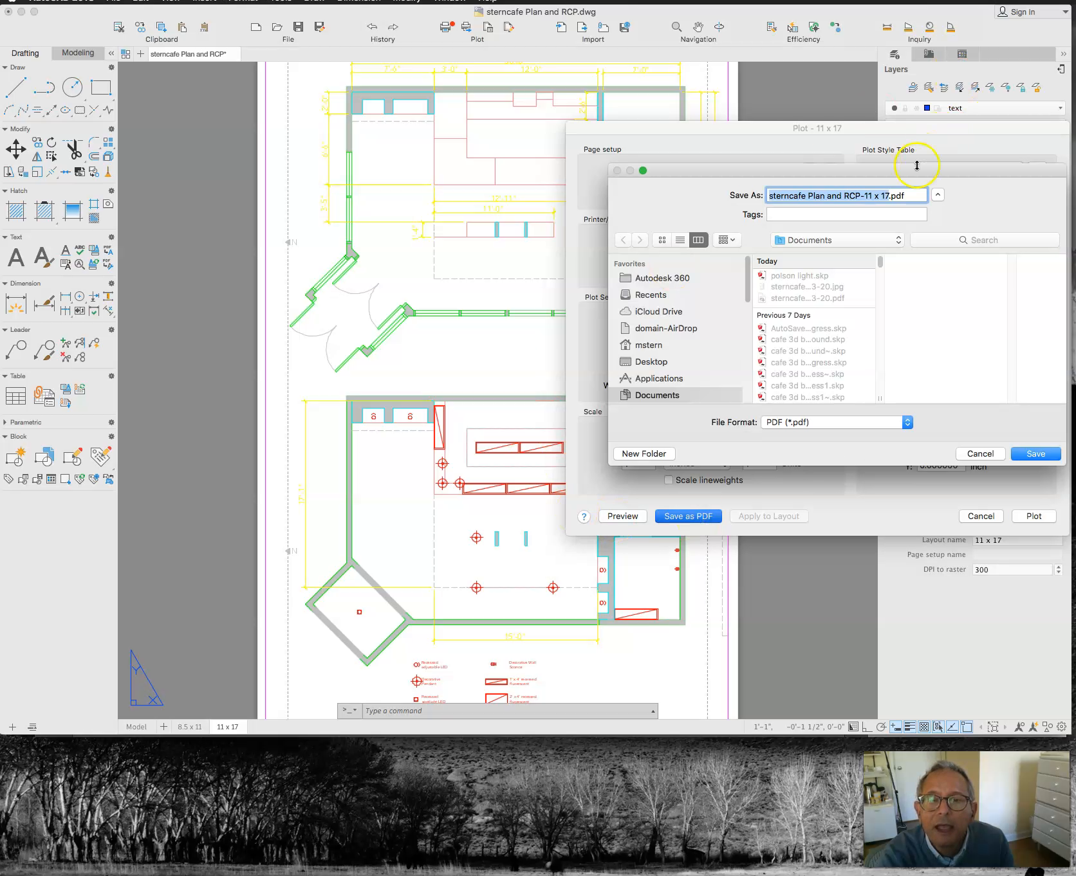
{"action": "left_click", "coordinate": [888, 195]}
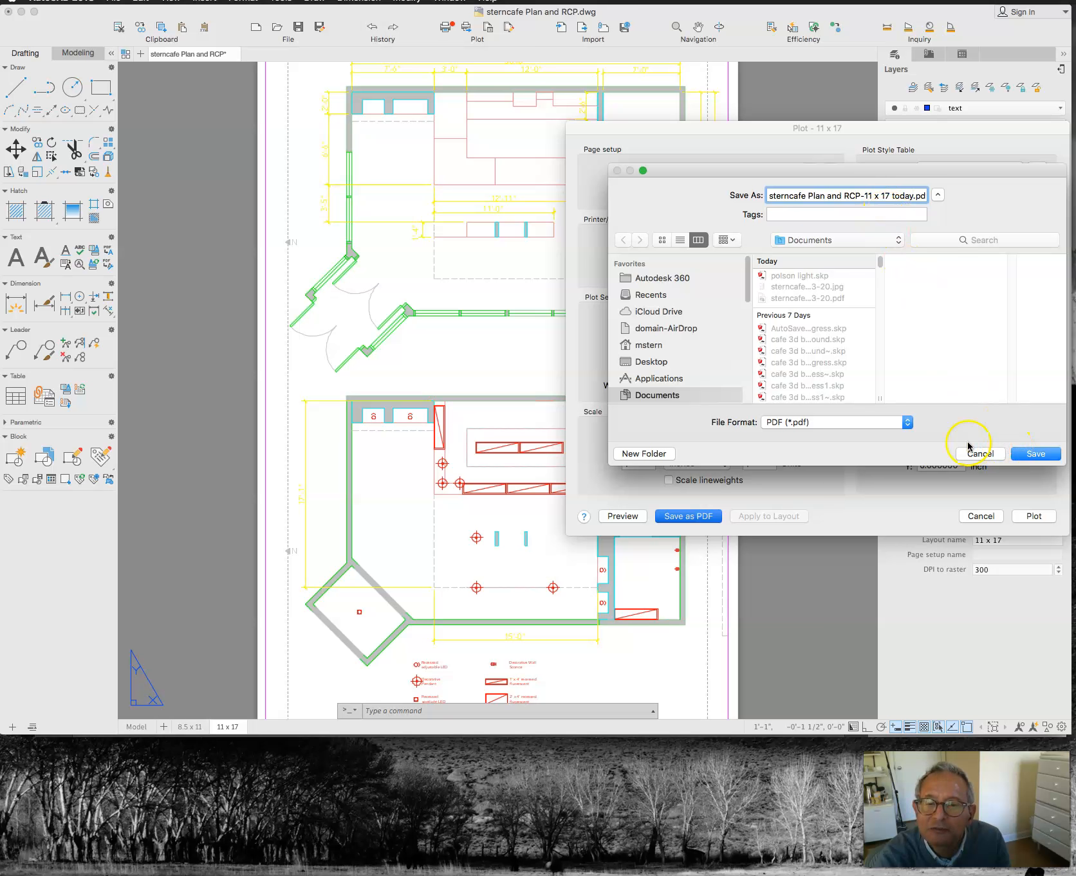
{"action": "left_click", "coordinate": [907, 422]}
{"action": "left_click", "coordinate": [901, 423]}
{"action": "left_click", "coordinate": [1033, 453]}
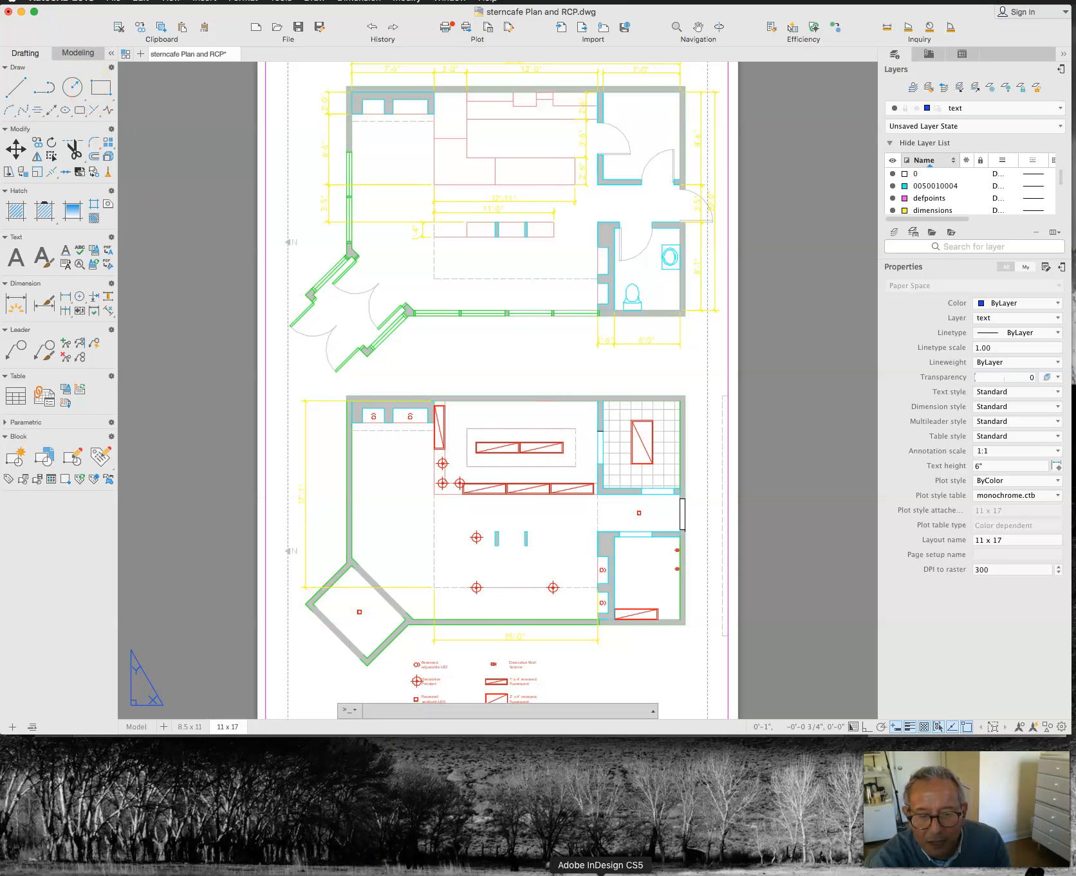
Step: Switch to Photoshop and open "sterncafe Plan and RCP-11 x 17 today.pdf" at 300 pixels/inch in 8-bit RGB Color
{"action": "left_click", "coordinate": [588, 862]}
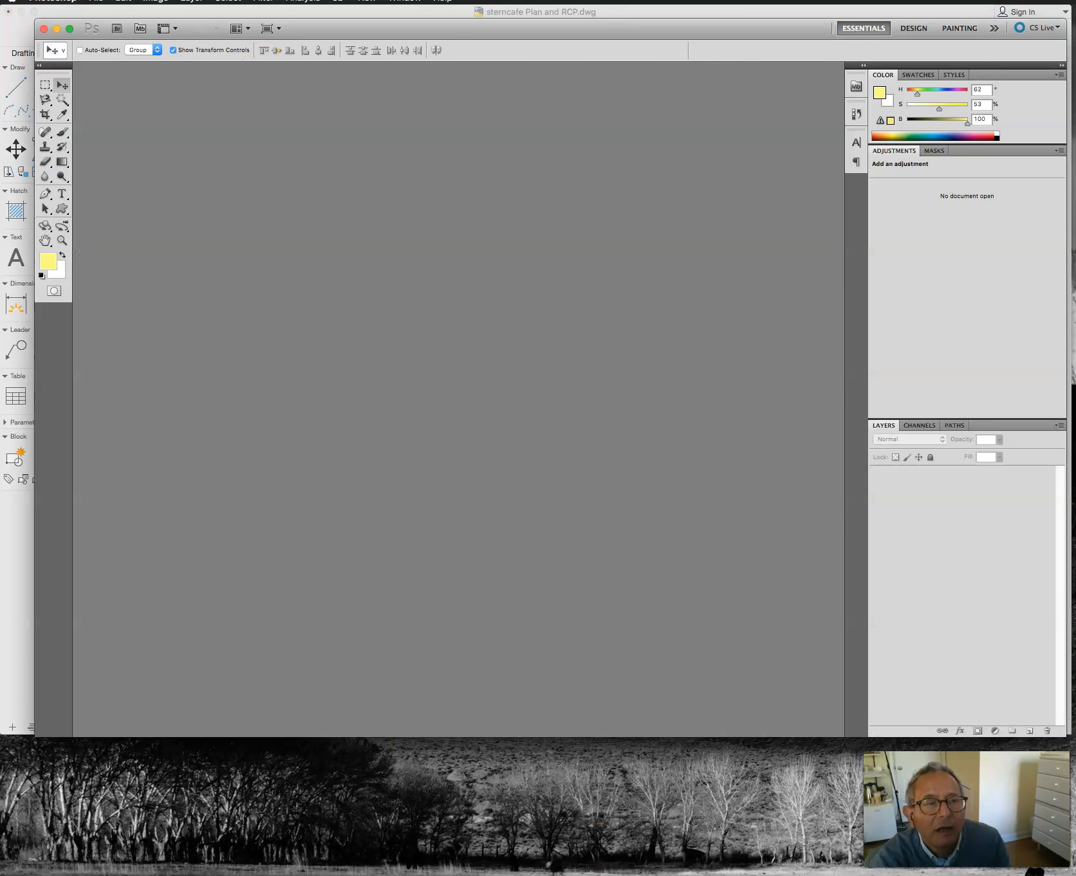
{"action": "left_click", "coordinate": [97, 2]}
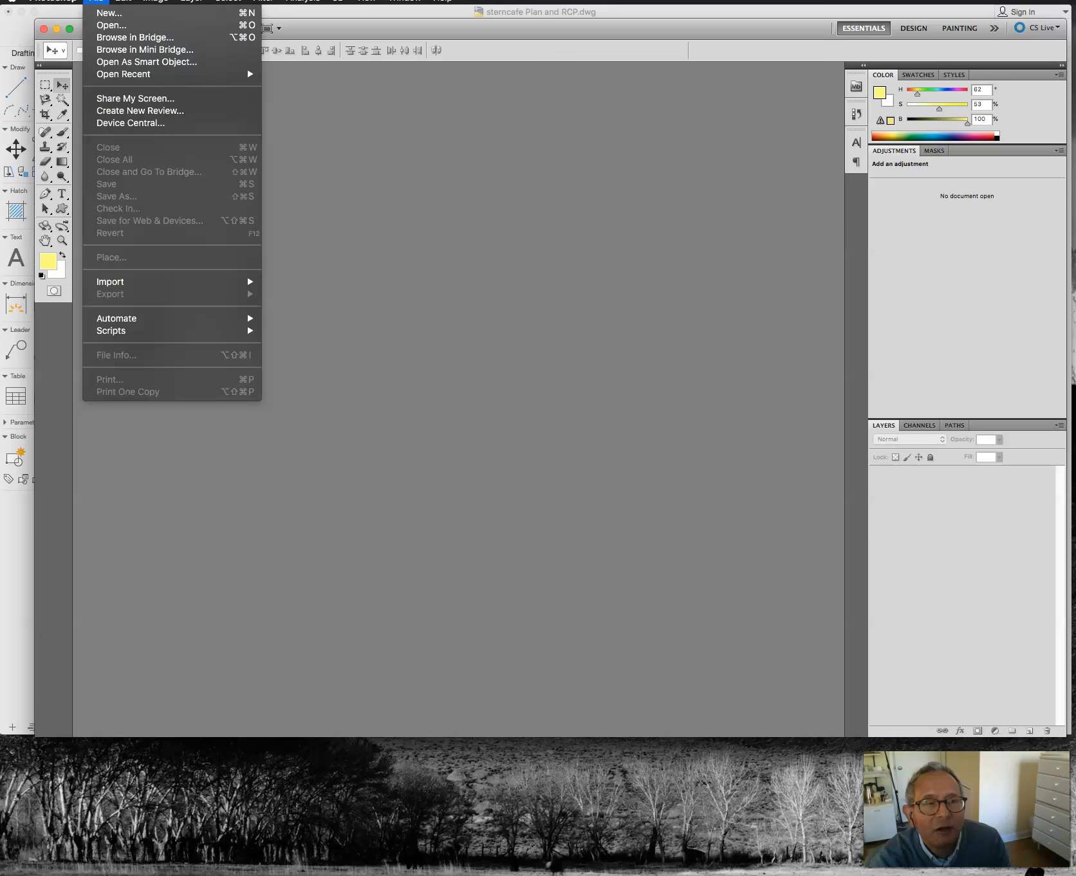
{"action": "left_click", "coordinate": [110, 25]}
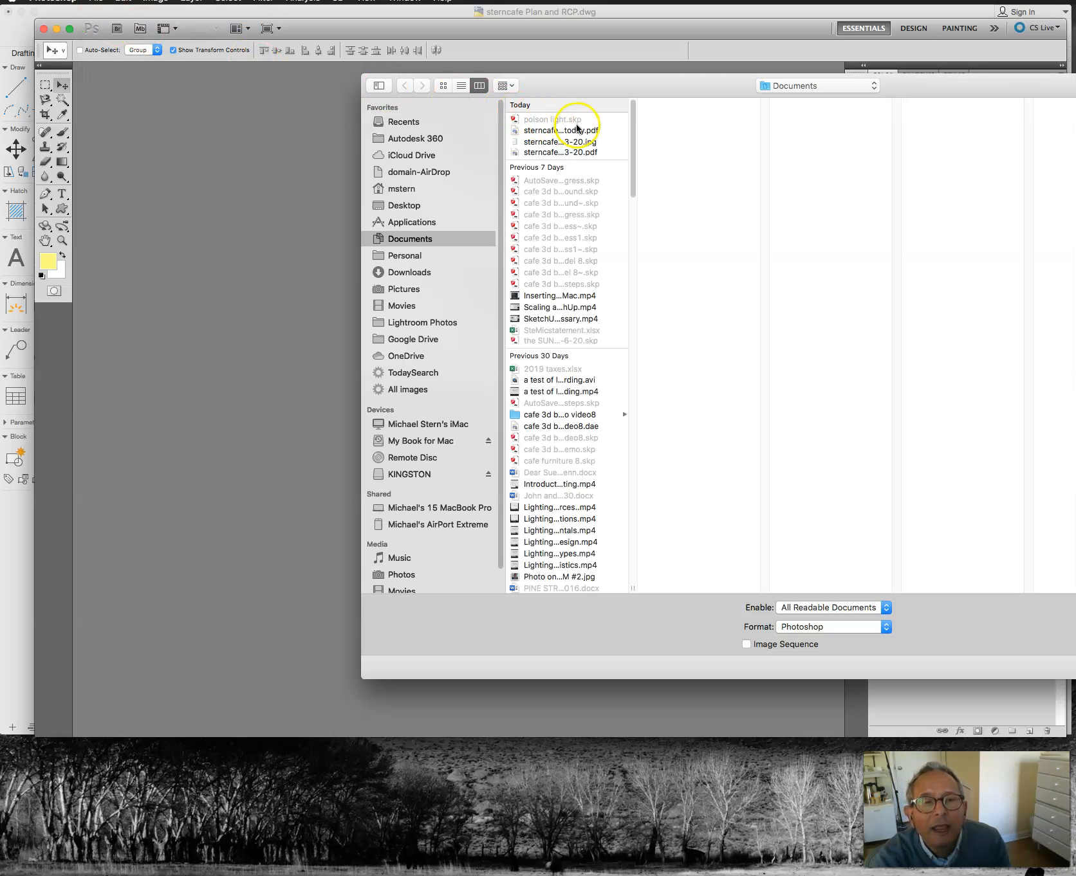
{"action": "left_click", "coordinate": [583, 130]}
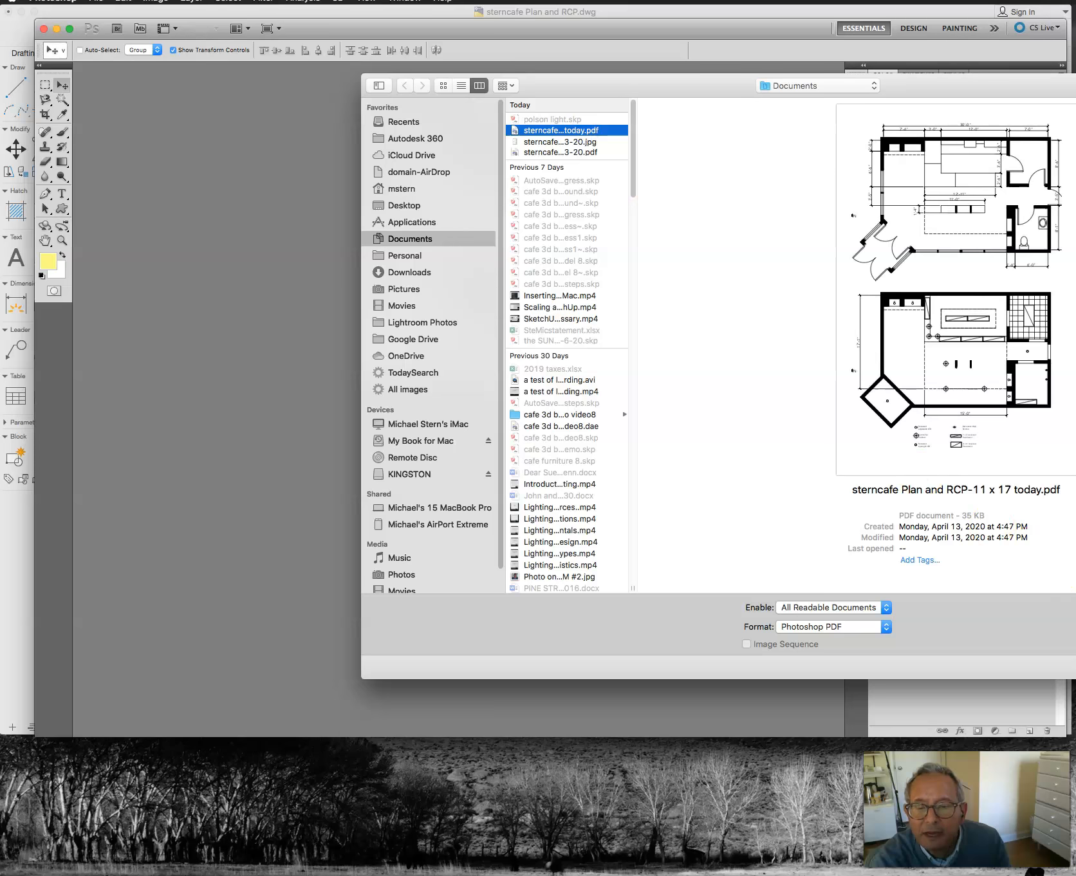
{"action": "key", "text": "Return"}
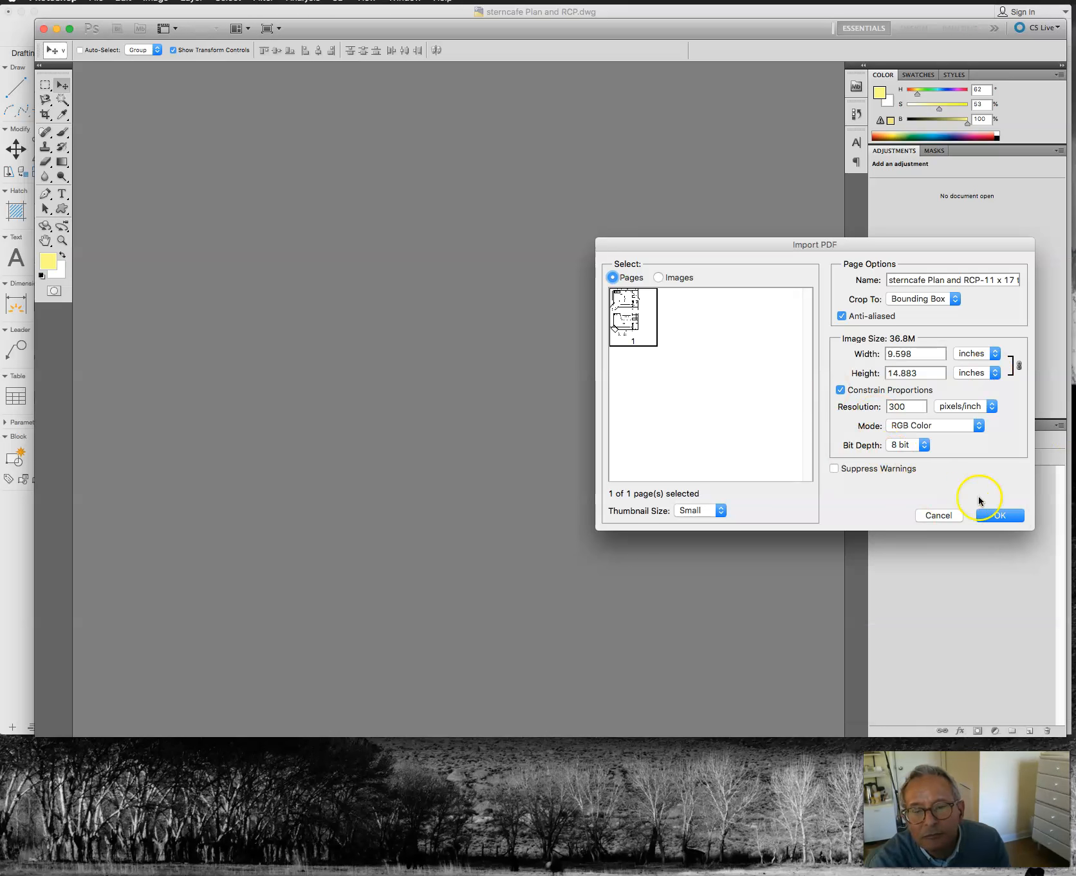
{"action": "left_click", "coordinate": [991, 517]}
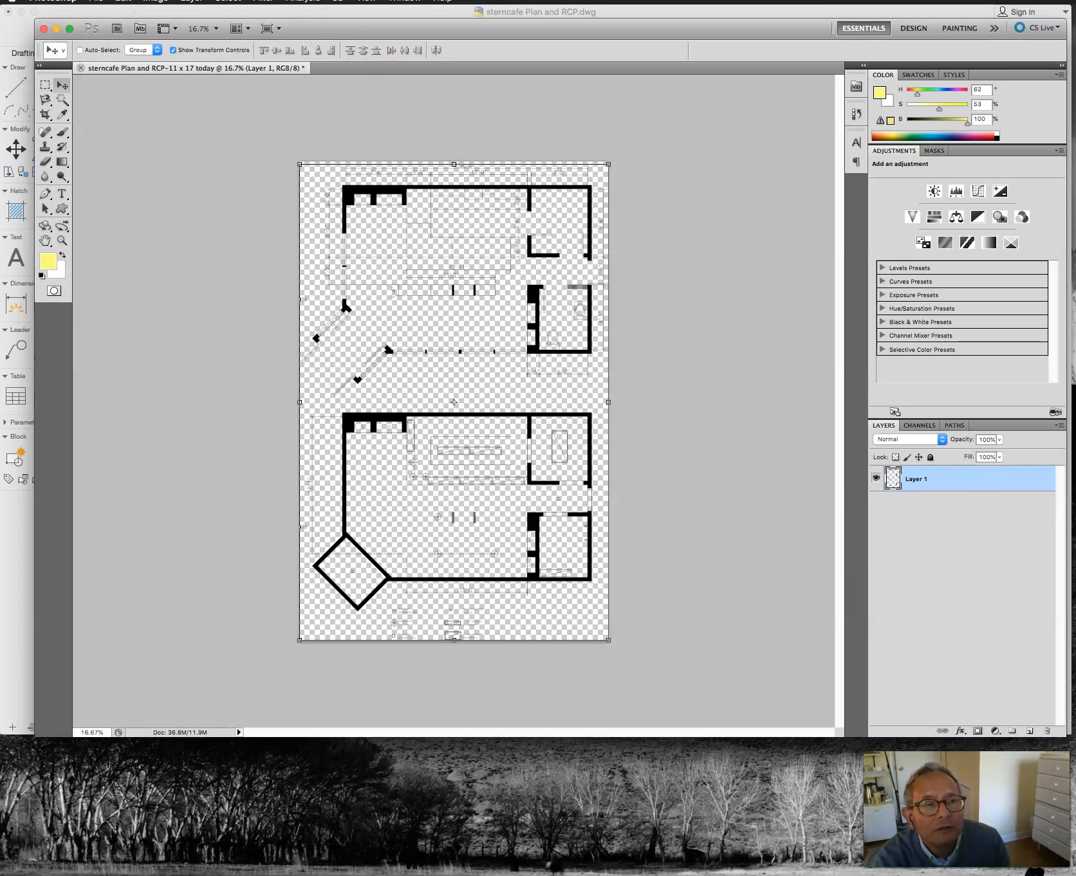
Step: Save the plan as a JPEG copy in Documents at Maximum quality 12, Baseline ("Standard"), and close the document without saving changes
{"action": "left_click", "coordinate": [95, 2]}
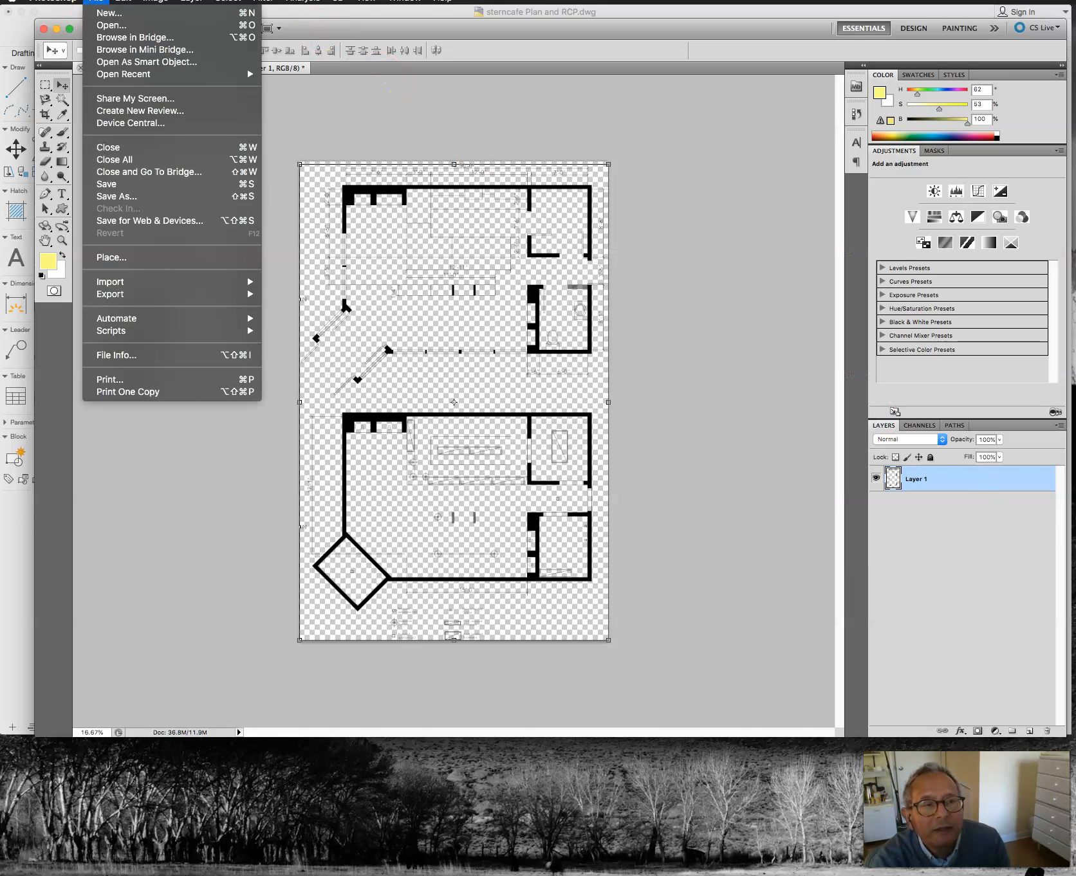
{"action": "left_click", "coordinate": [163, 198]}
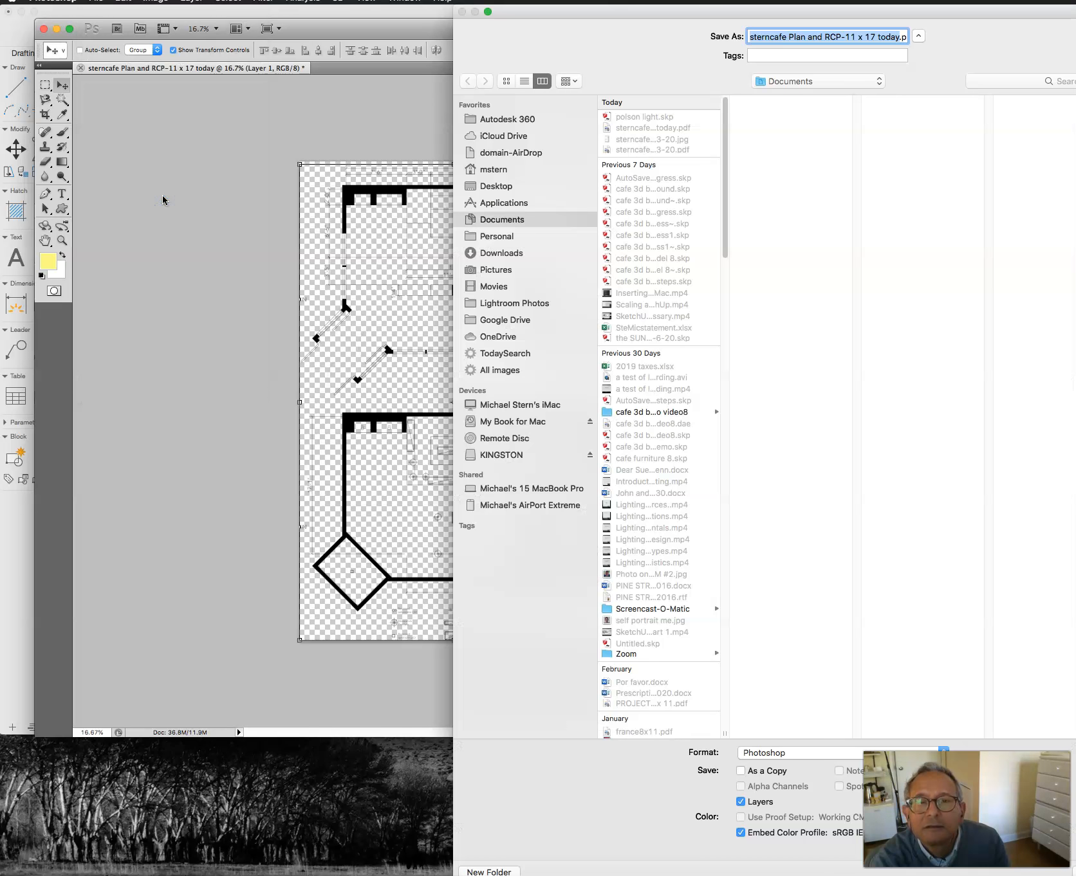
{"action": "left_click", "coordinate": [943, 751]}
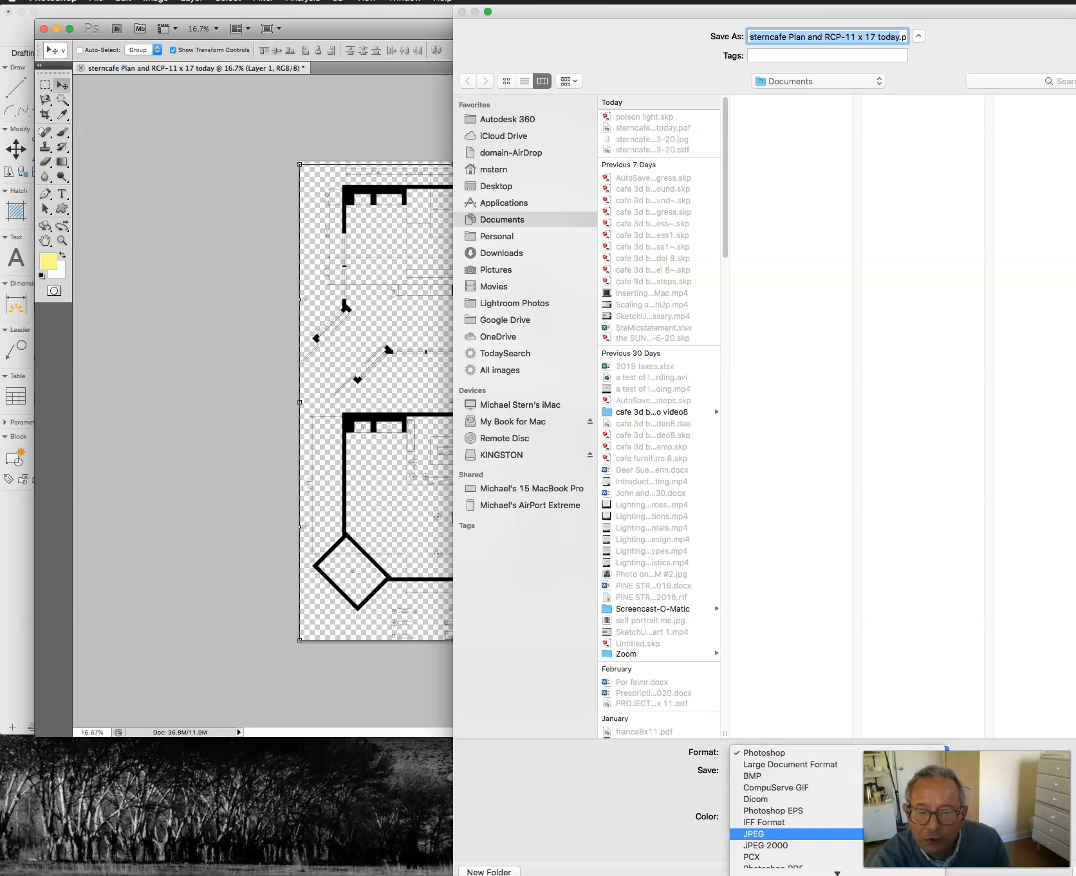
{"action": "left_click", "coordinate": [754, 833]}
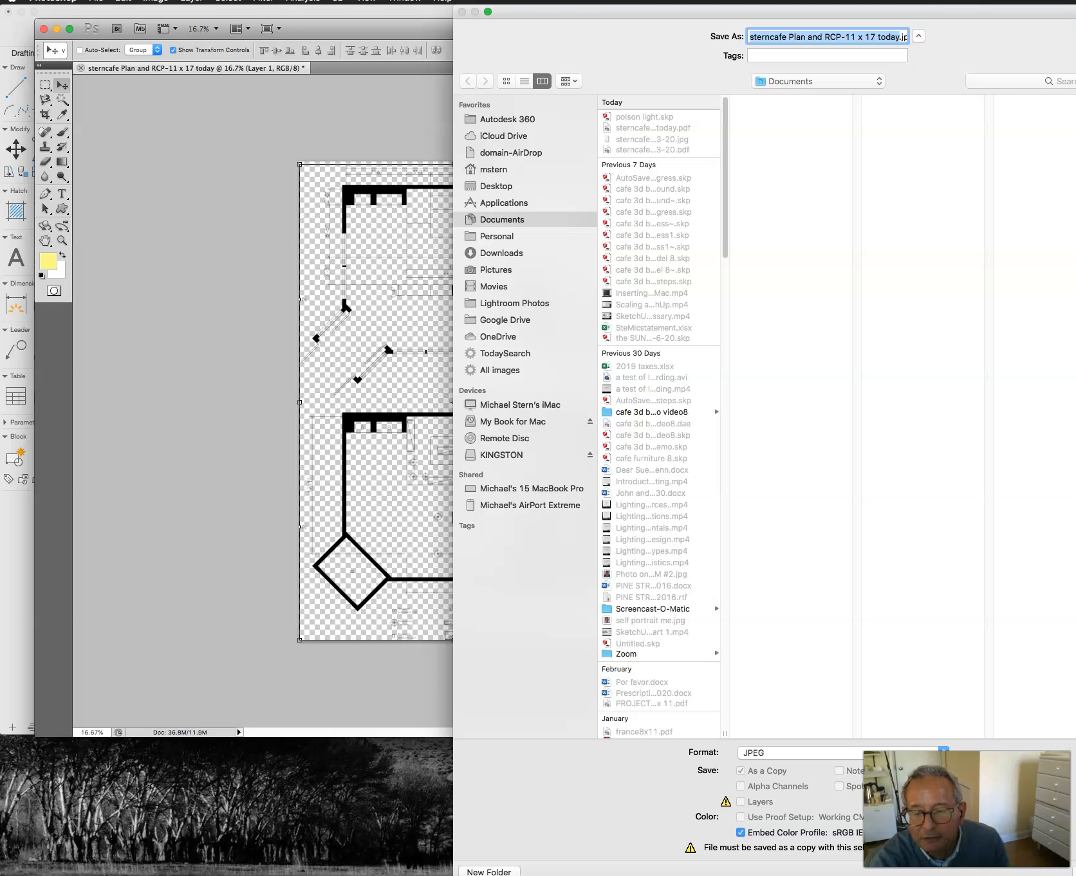
{"action": "key", "text": "Return"}
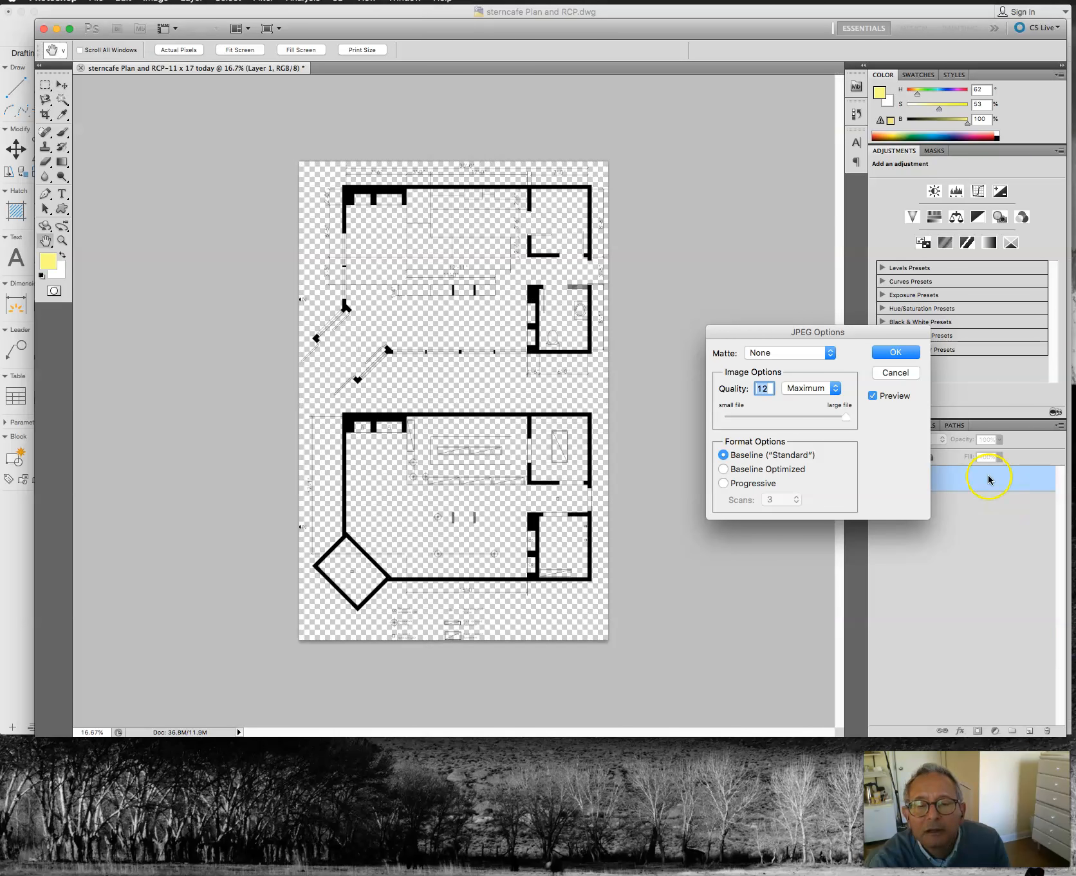
{"action": "left_click", "coordinate": [911, 354]}
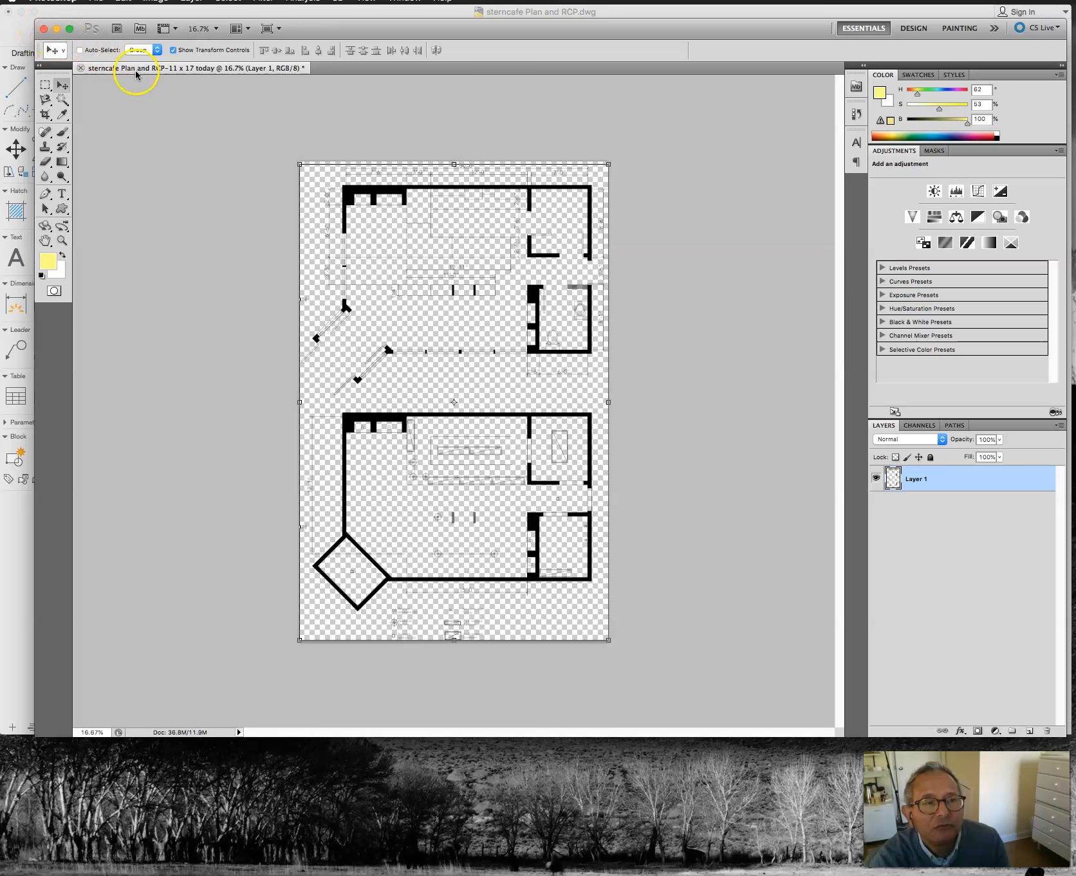
{"action": "left_click", "coordinate": [80, 68]}
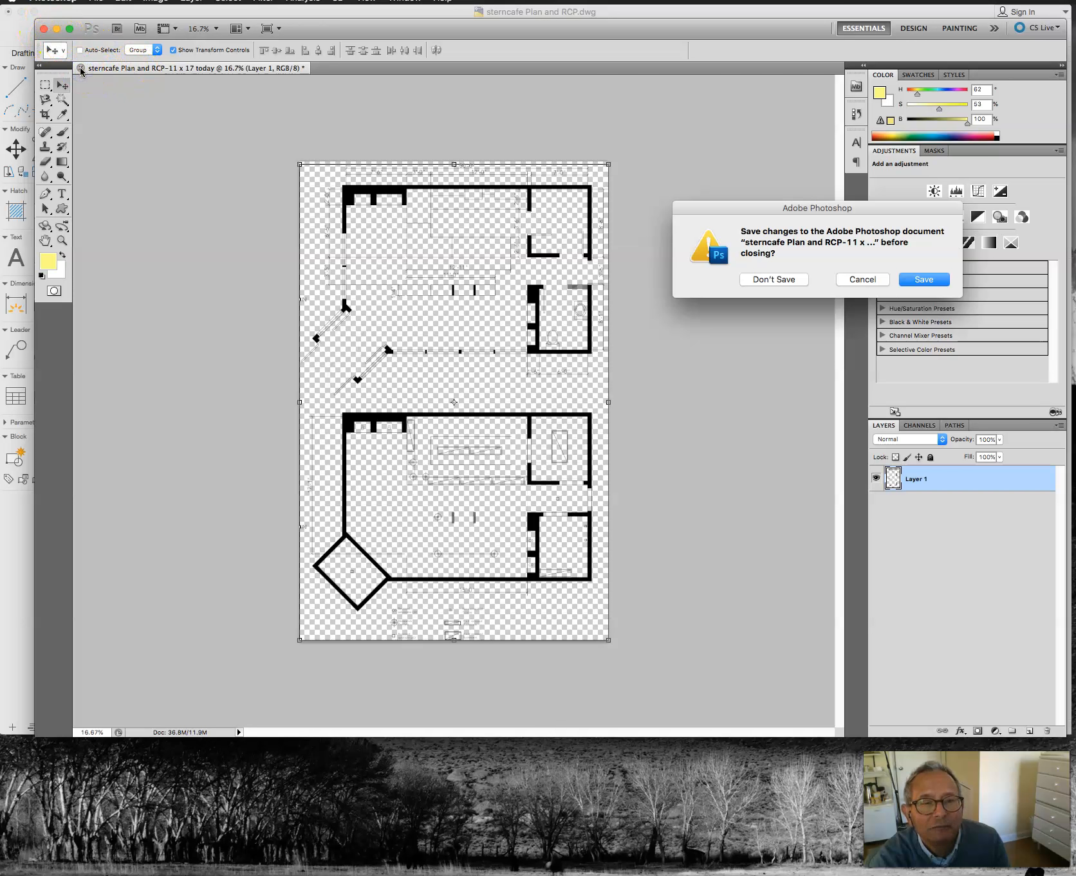
{"action": "left_click", "coordinate": [779, 280]}
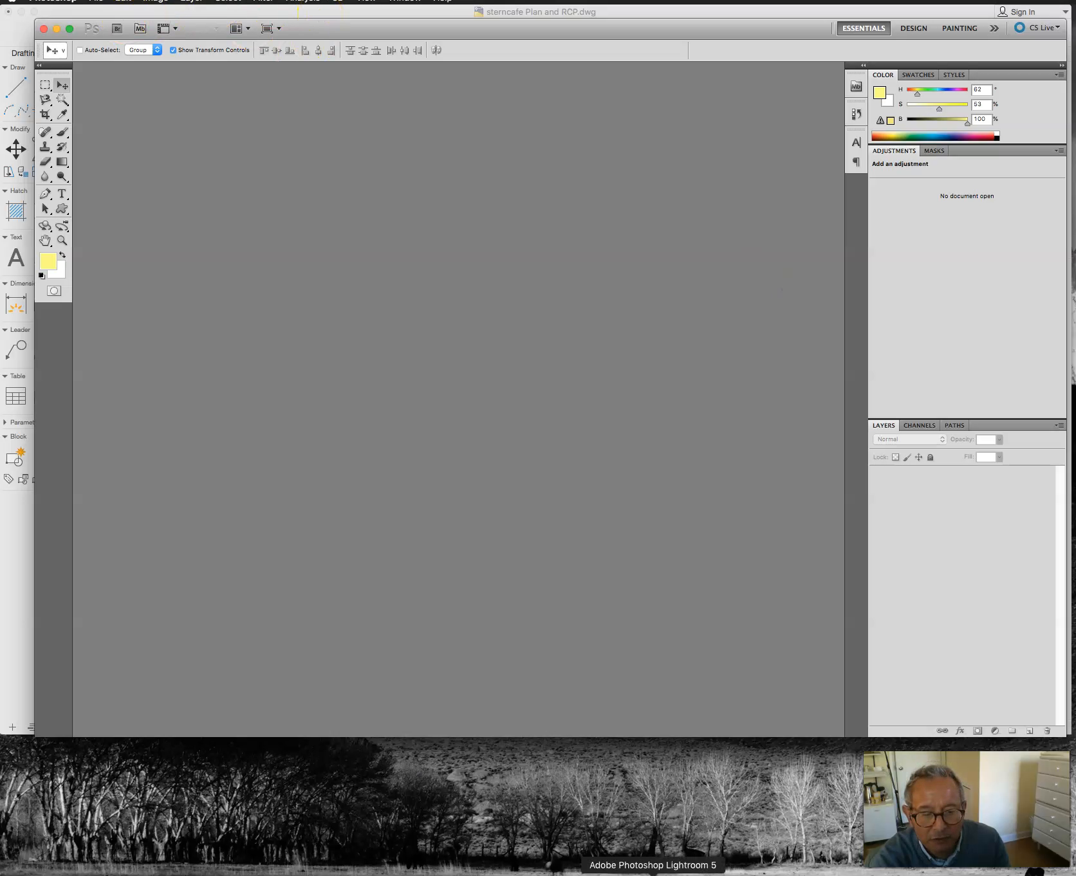
Step: Switch to SketchUp, create a new model, and arrange its window and the Entity Info tray to fit the visible screen
{"action": "left_click", "coordinate": [706, 873]}
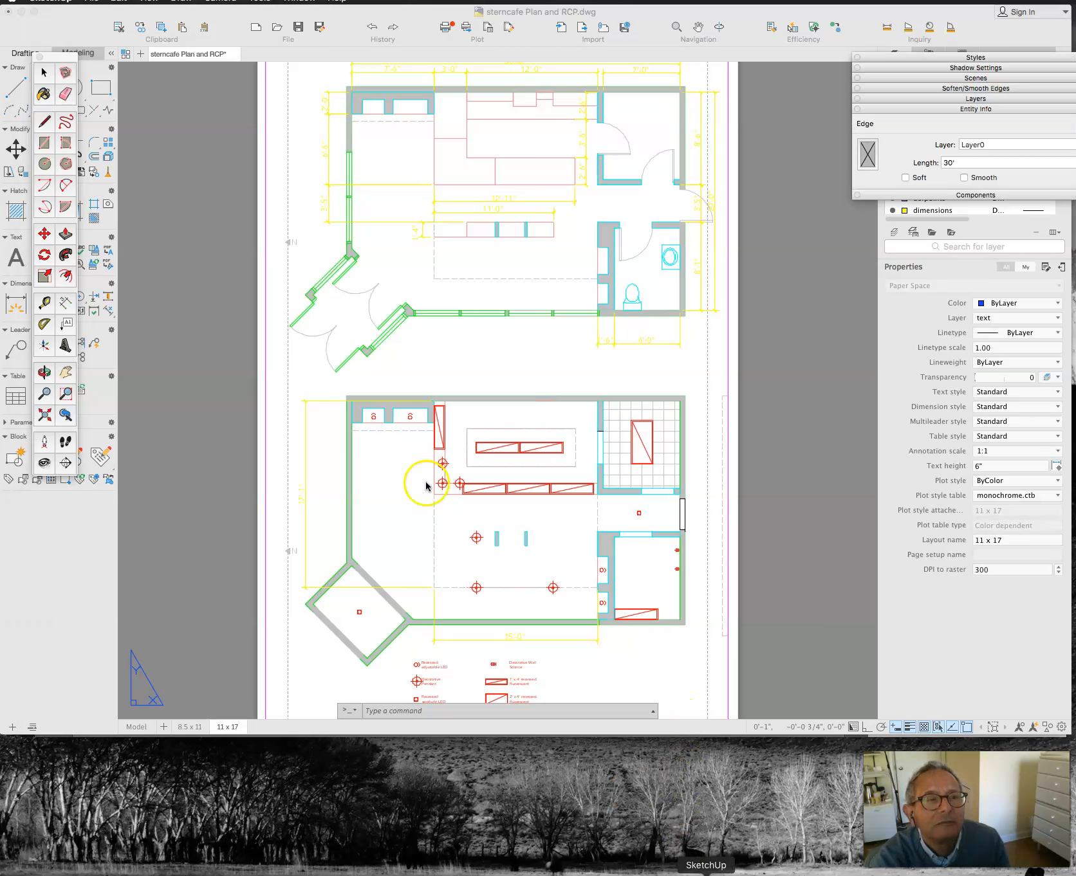
{"action": "left_click", "coordinate": [92, 2]}
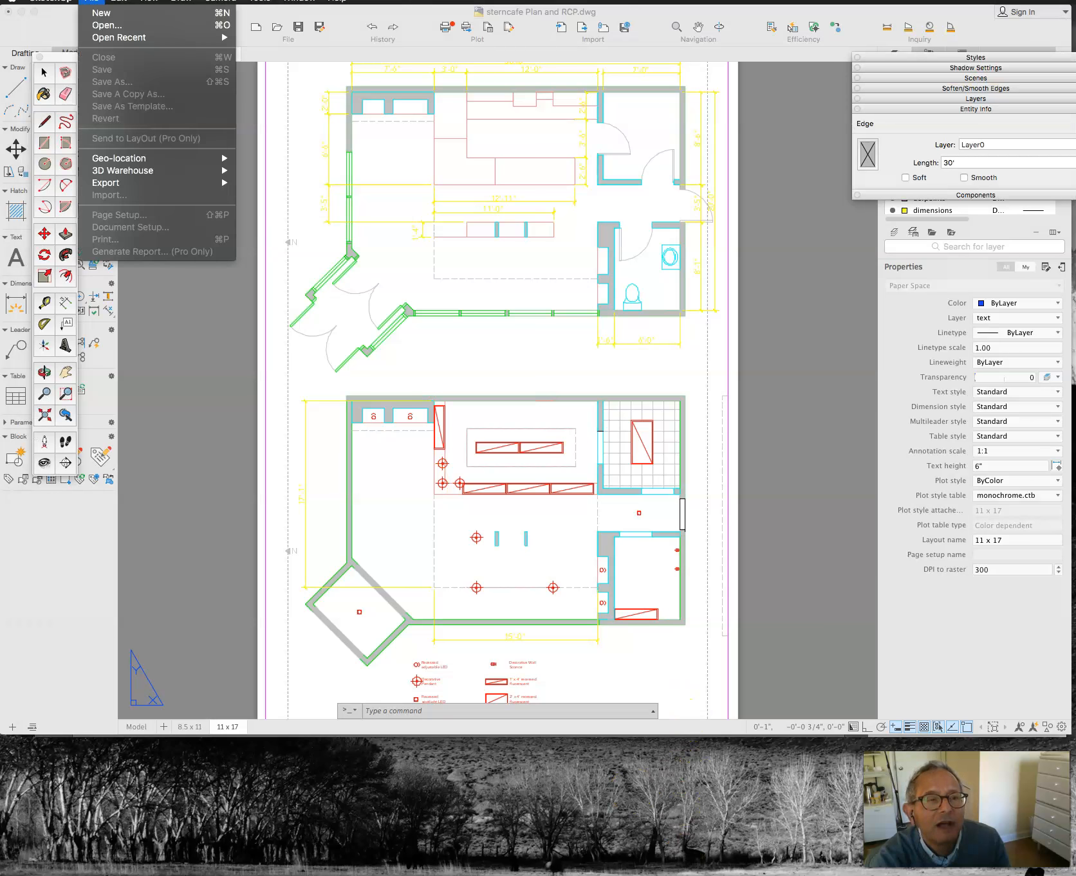
{"action": "left_click", "coordinate": [99, 14]}
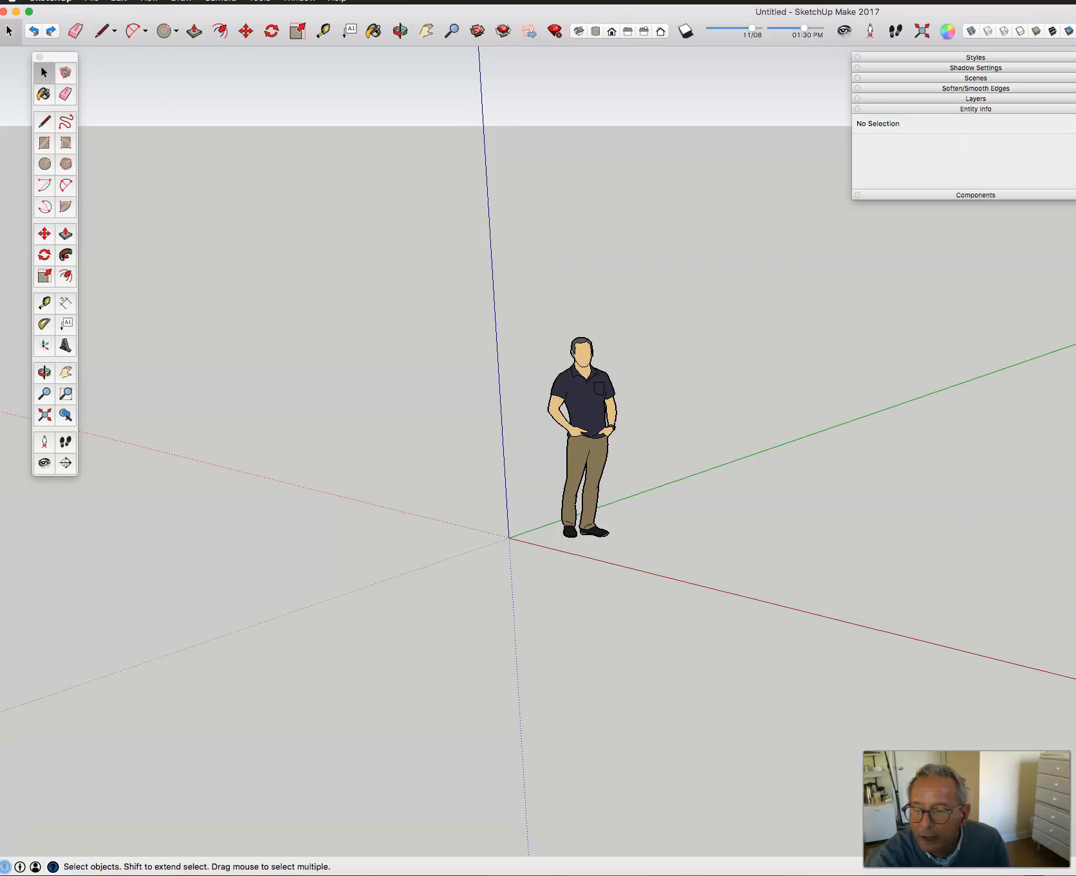
{"action": "left_click_drag", "start_coordinate": [1075, 875], "coordinate": [1075, 741]}
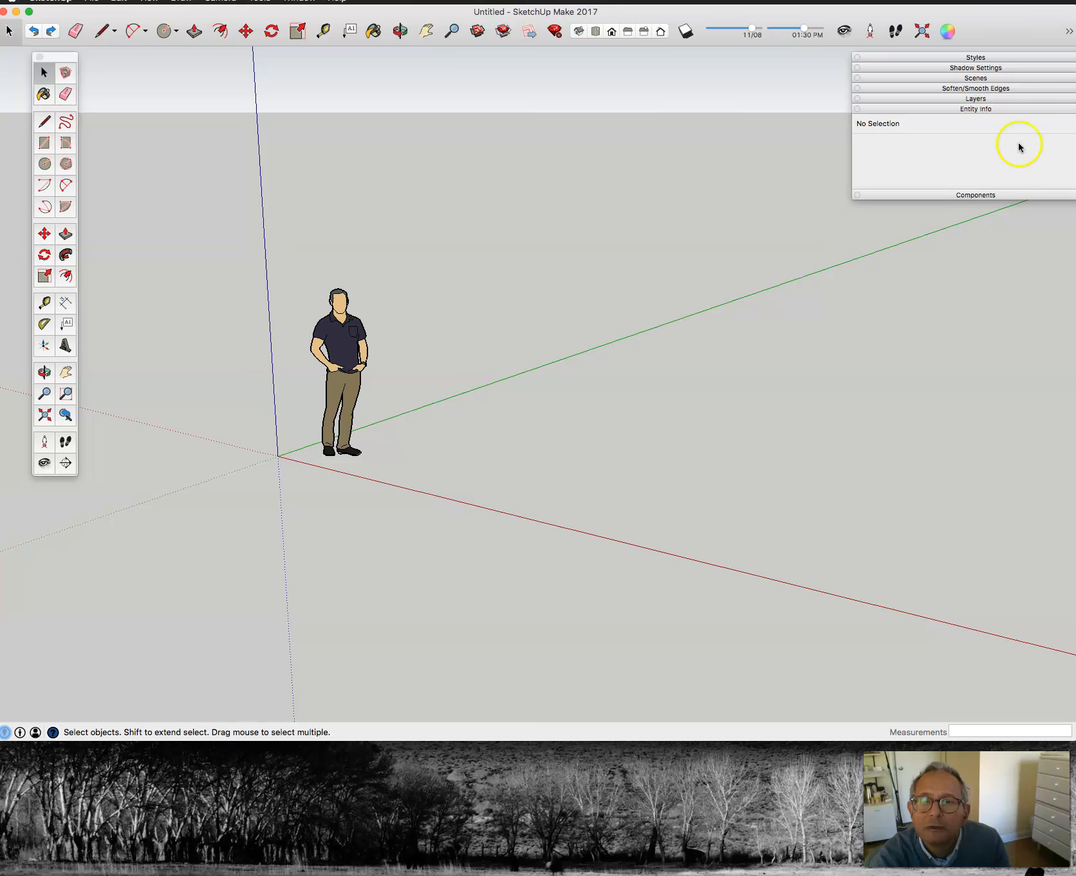
{"action": "left_click_drag", "start_coordinate": [1008, 56], "coordinate": [970, 58]}
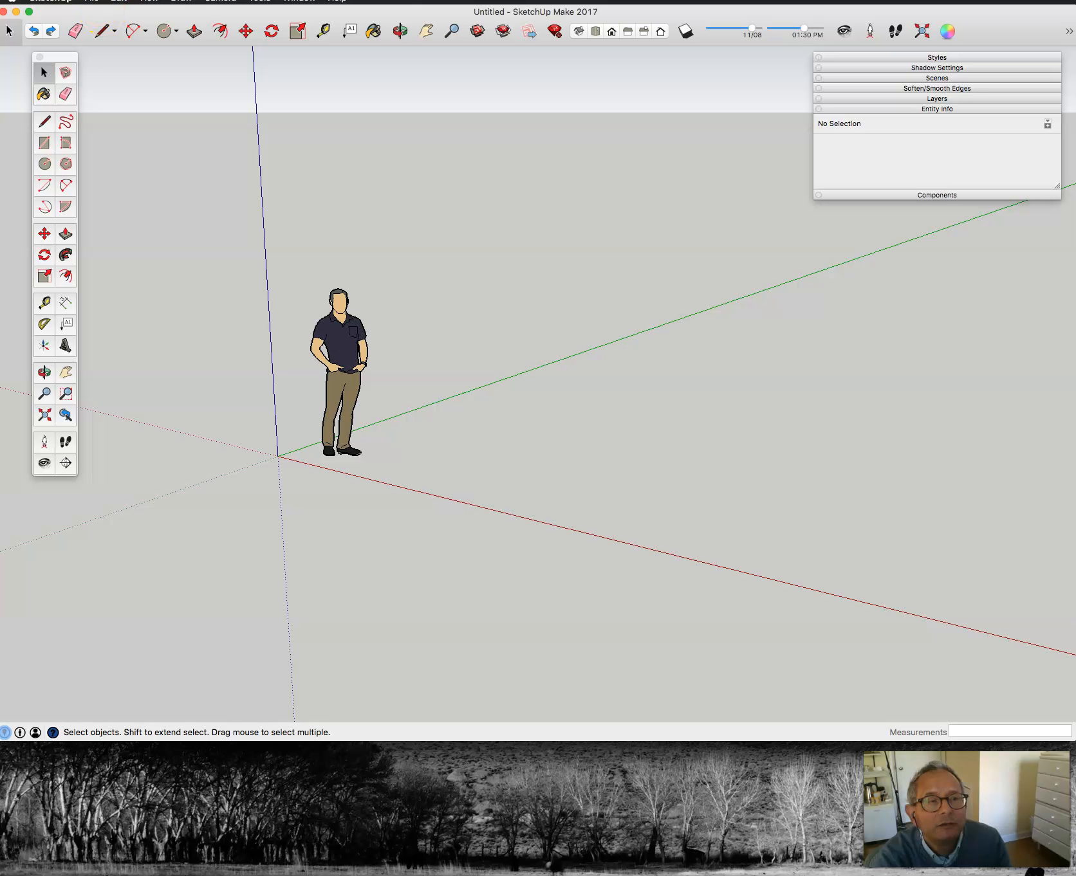
Step: In top view, import "sterncafe Plan and RCP-11 x 17 today.jpg" from Documents as an image and place it beside the origin
{"action": "left_click", "coordinate": [602, 32]}
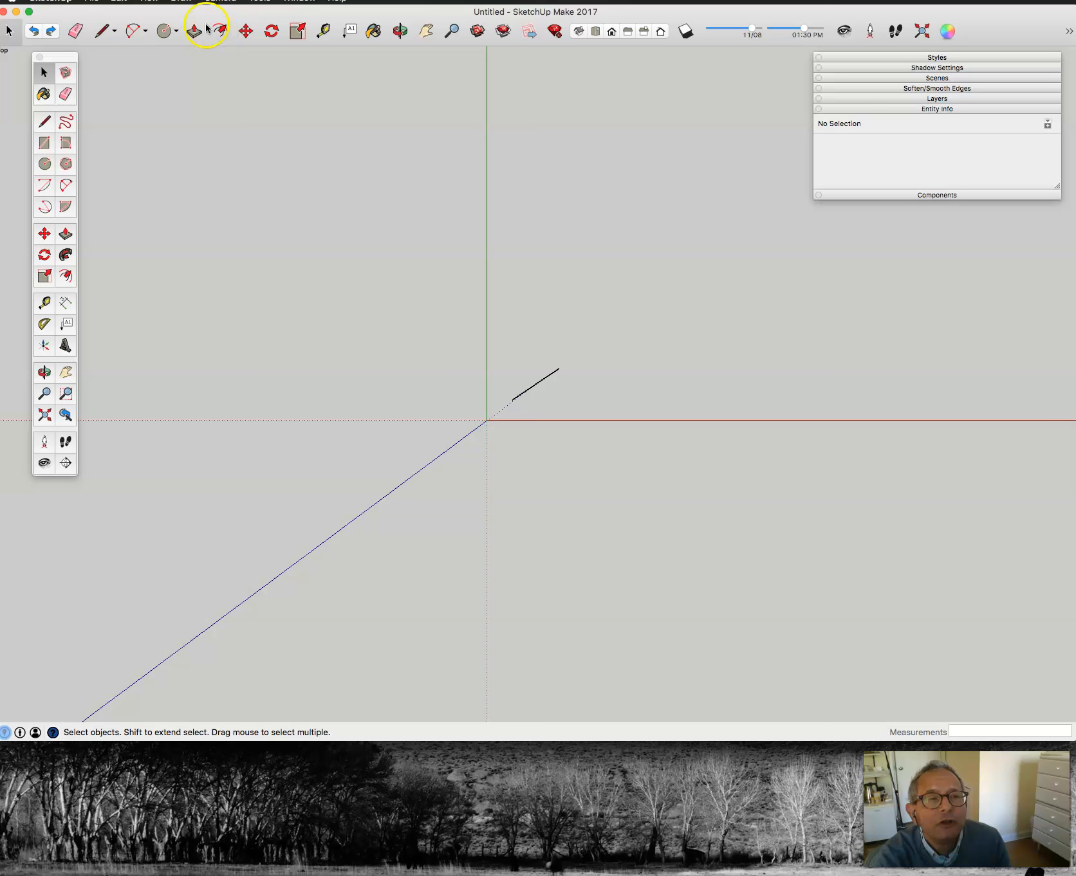
{"action": "left_click", "coordinate": [90, 2]}
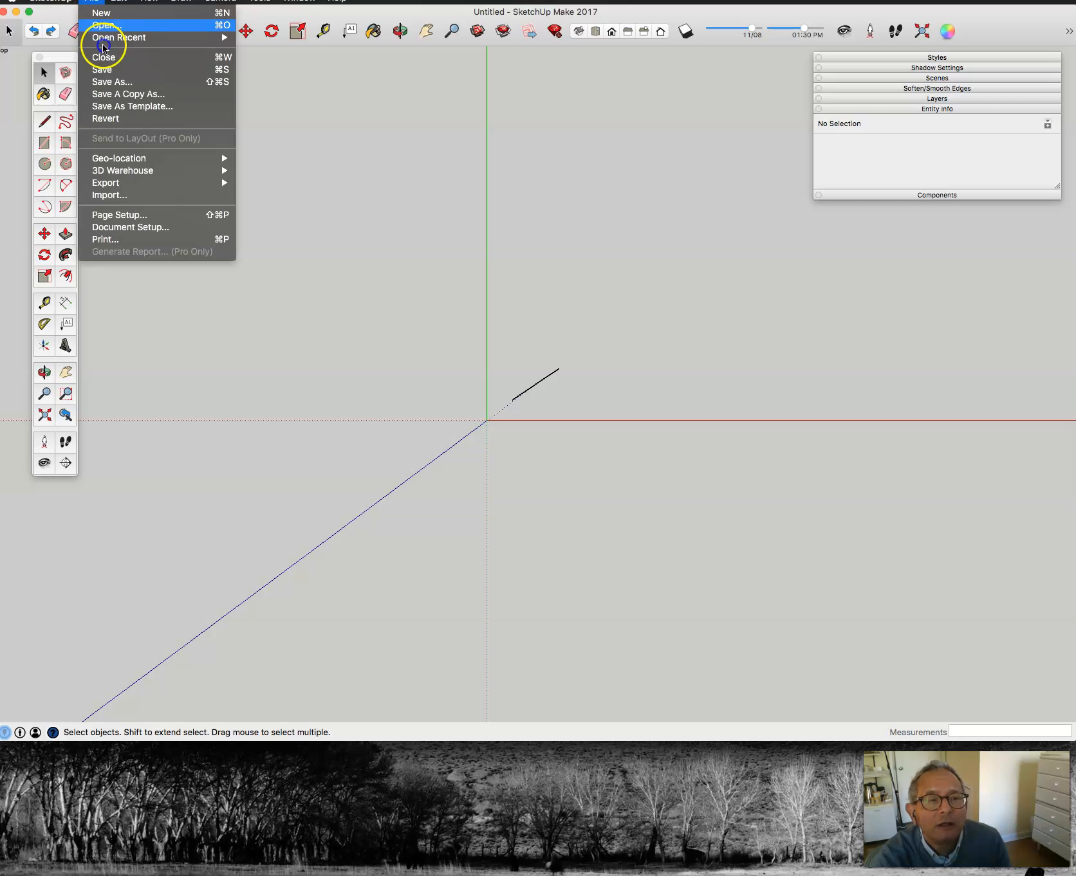
{"action": "left_click", "coordinate": [141, 195]}
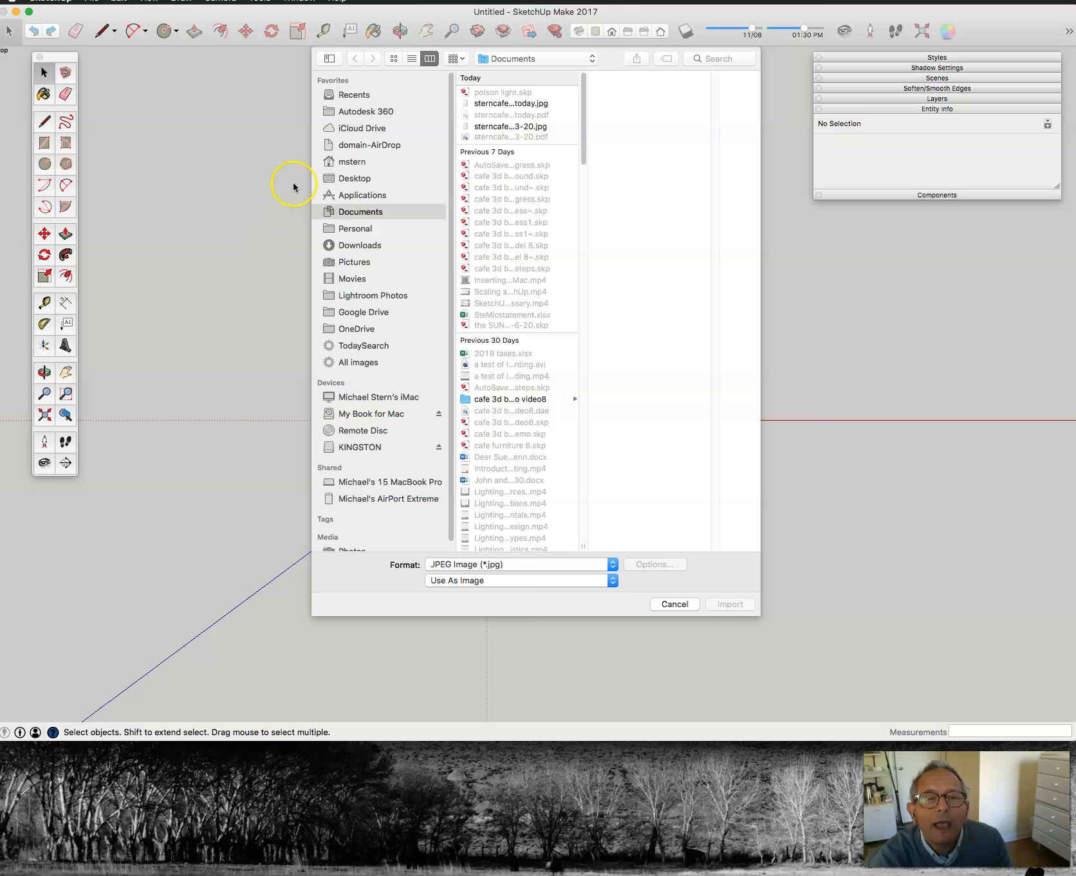
{"action": "left_click", "coordinate": [503, 104]}
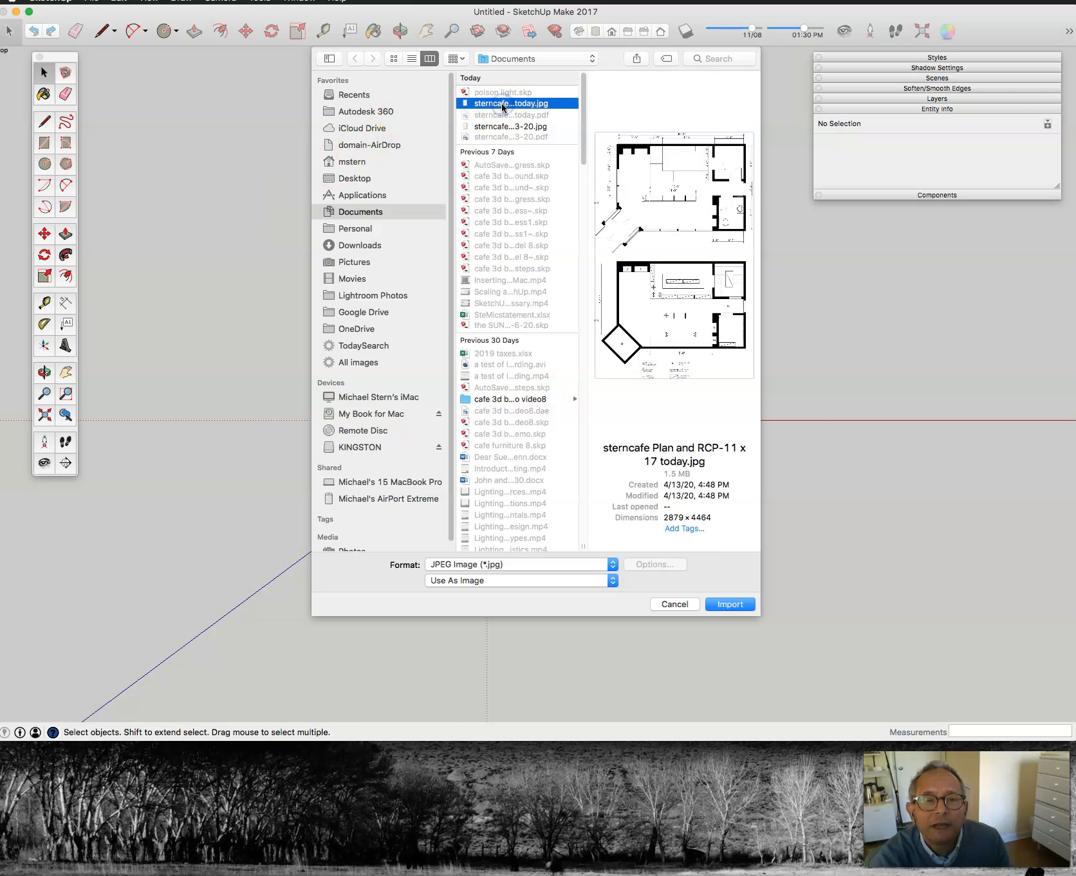
{"action": "left_click", "coordinate": [744, 608]}
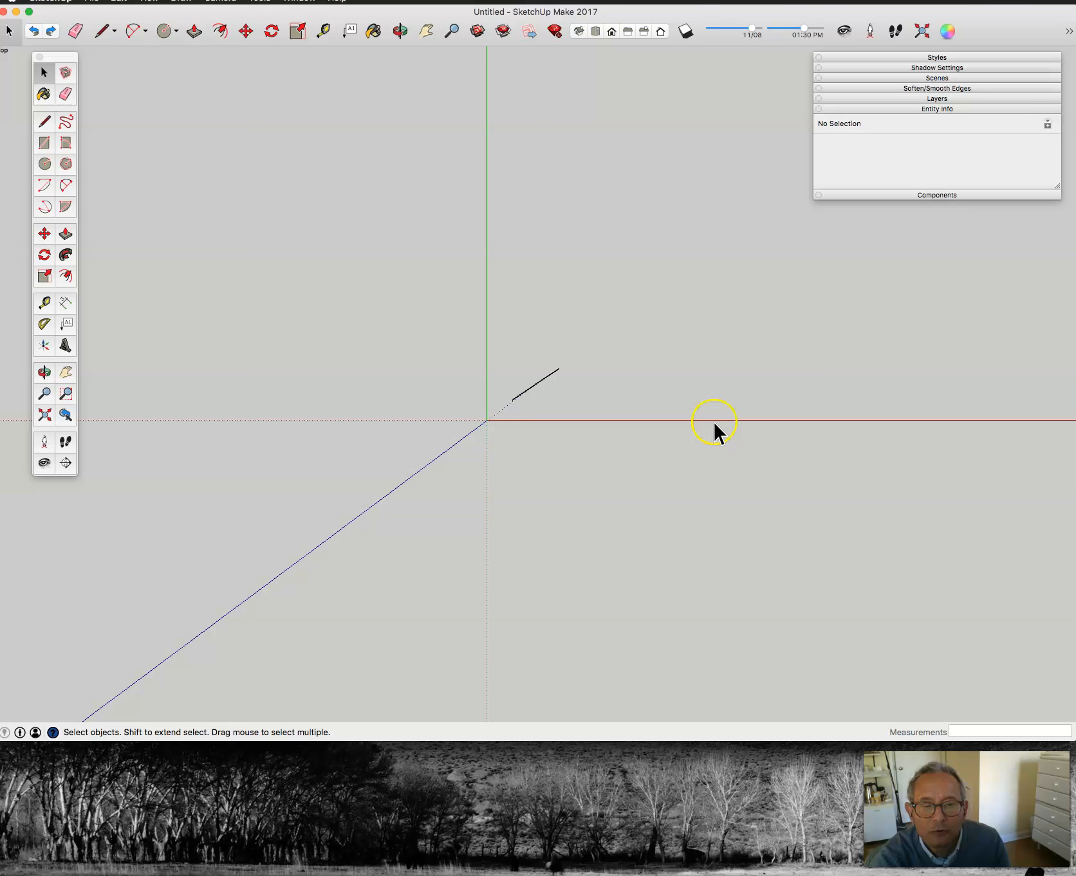
{"action": "left_click", "coordinate": [597, 392]}
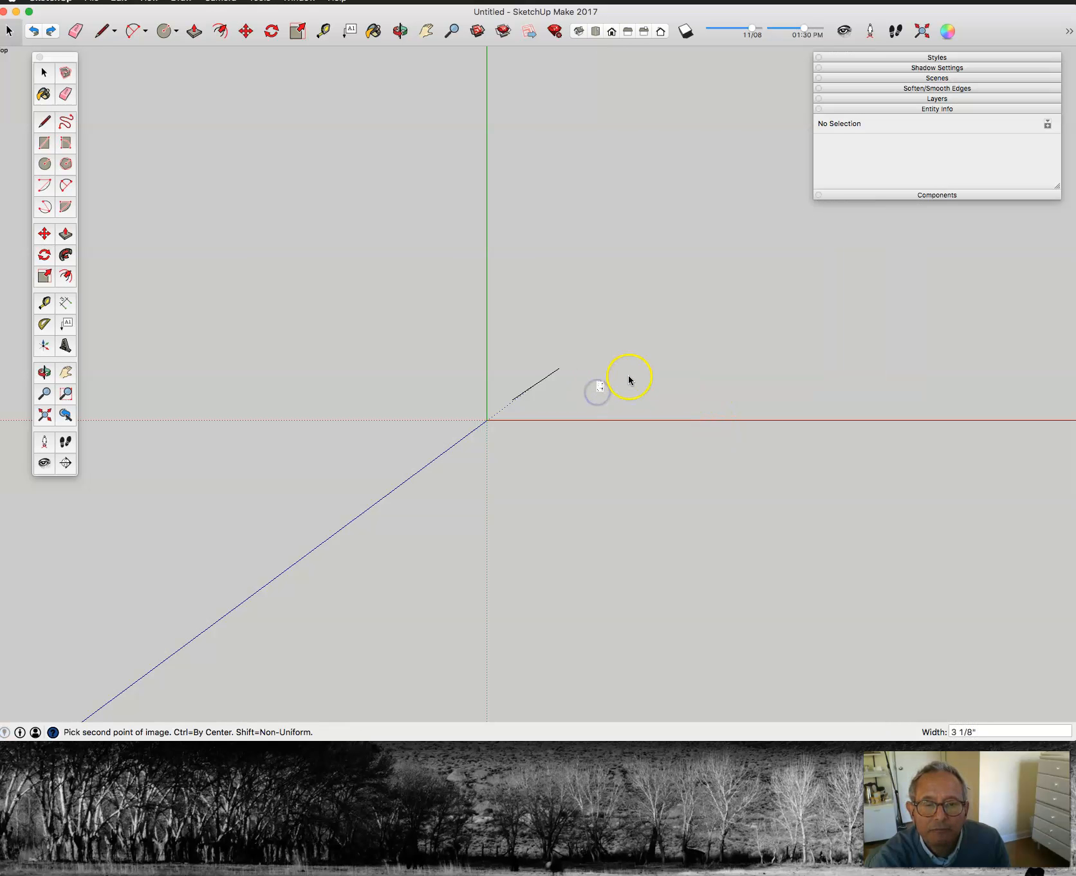
{"action": "scroll", "coordinate": [662, 362], "scroll_direction": "down", "scroll_amount": 6}
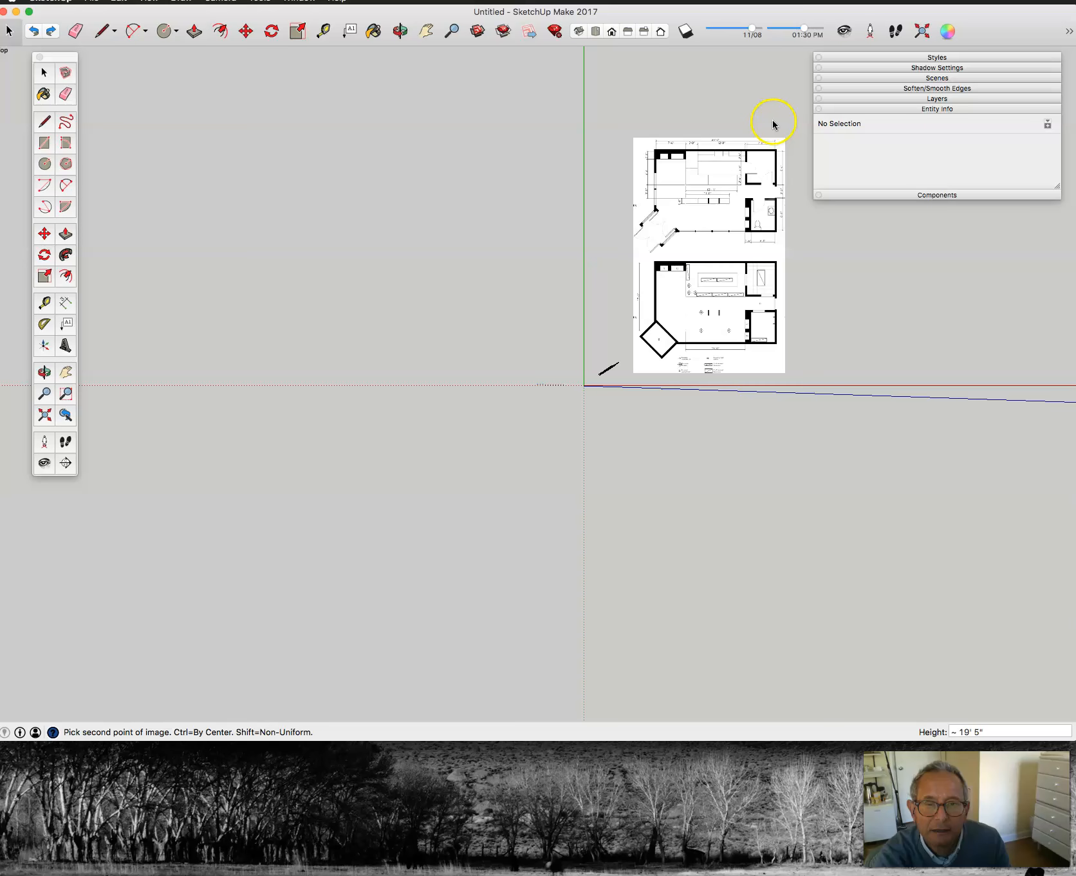
{"action": "left_click", "coordinate": [789, 80]}
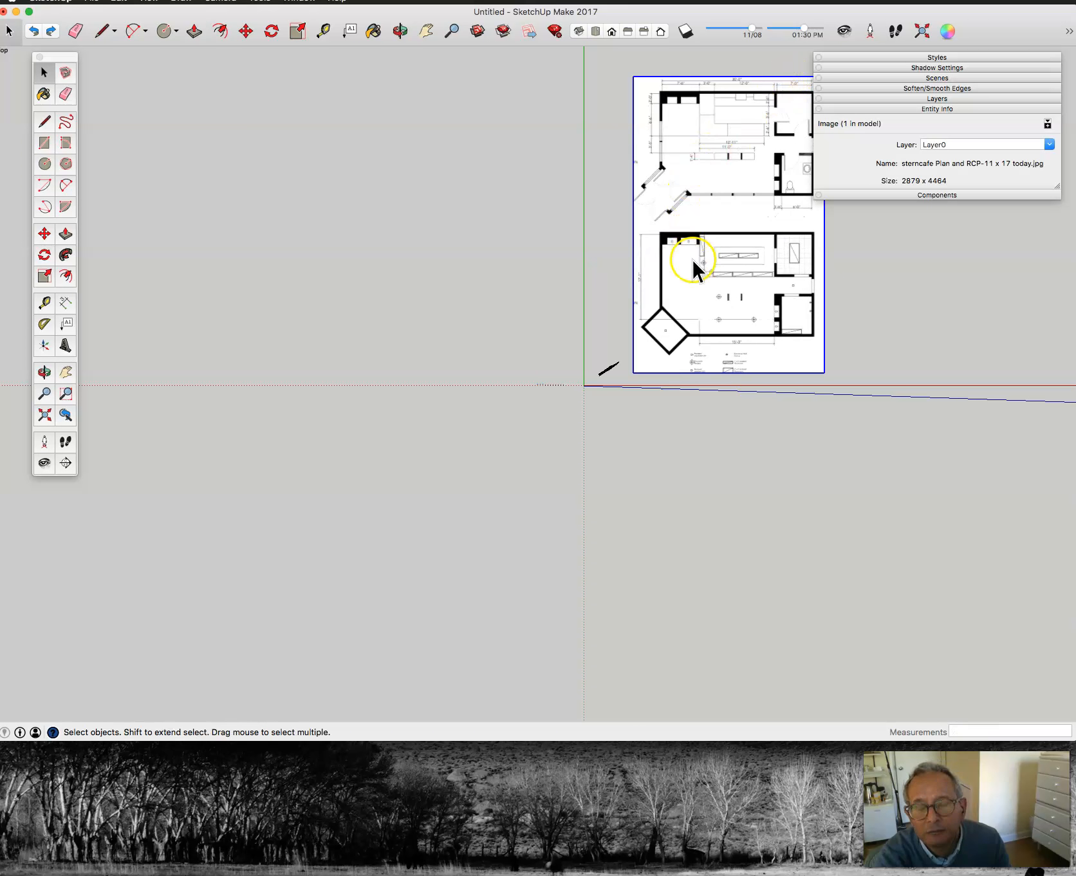
Step: Draw a line about 12' 4" long over the plan's 30'-0" overall dimension and select it to read its length
{"action": "left_click", "coordinate": [425, 30]}
{"action": "left_click_drag", "start_coordinate": [752, 249], "coordinate": [315, 410]}
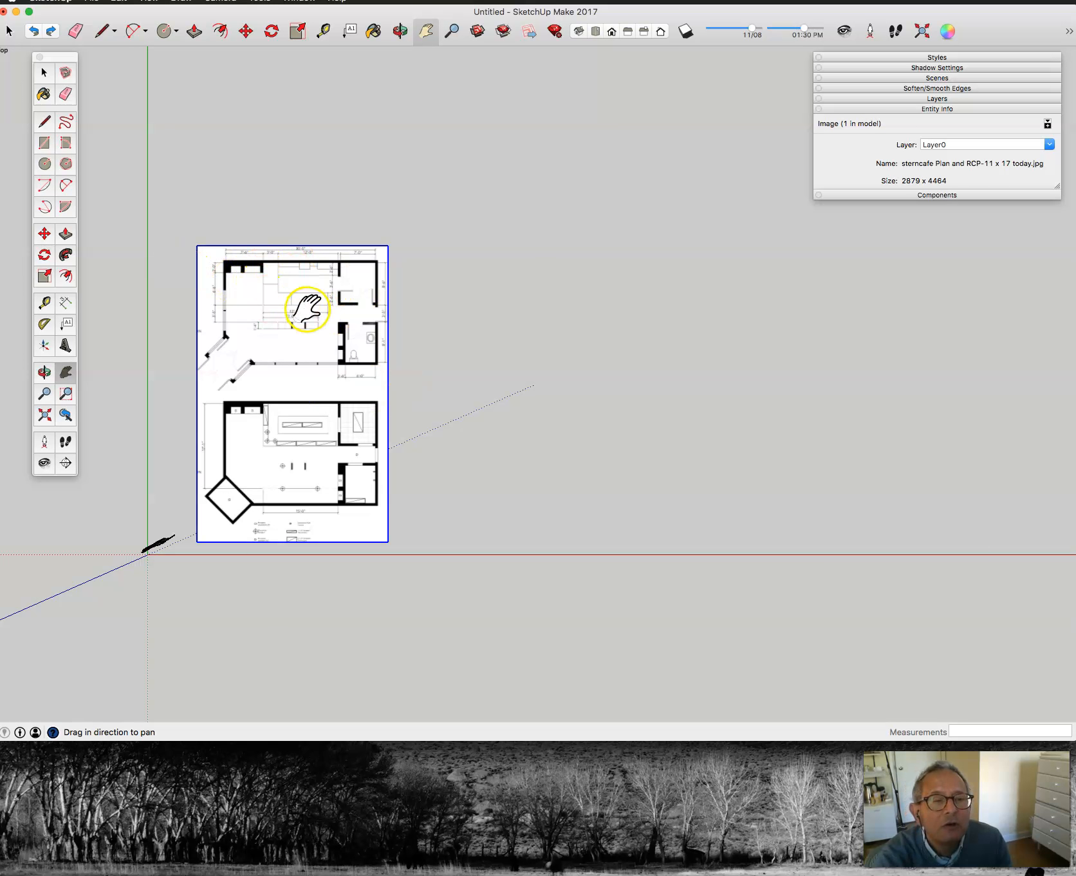
{"action": "scroll", "coordinate": [254, 283], "scroll_direction": "up", "scroll_amount": 2}
{"action": "scroll", "coordinate": [260, 281], "scroll_direction": "up", "scroll_amount": 4}
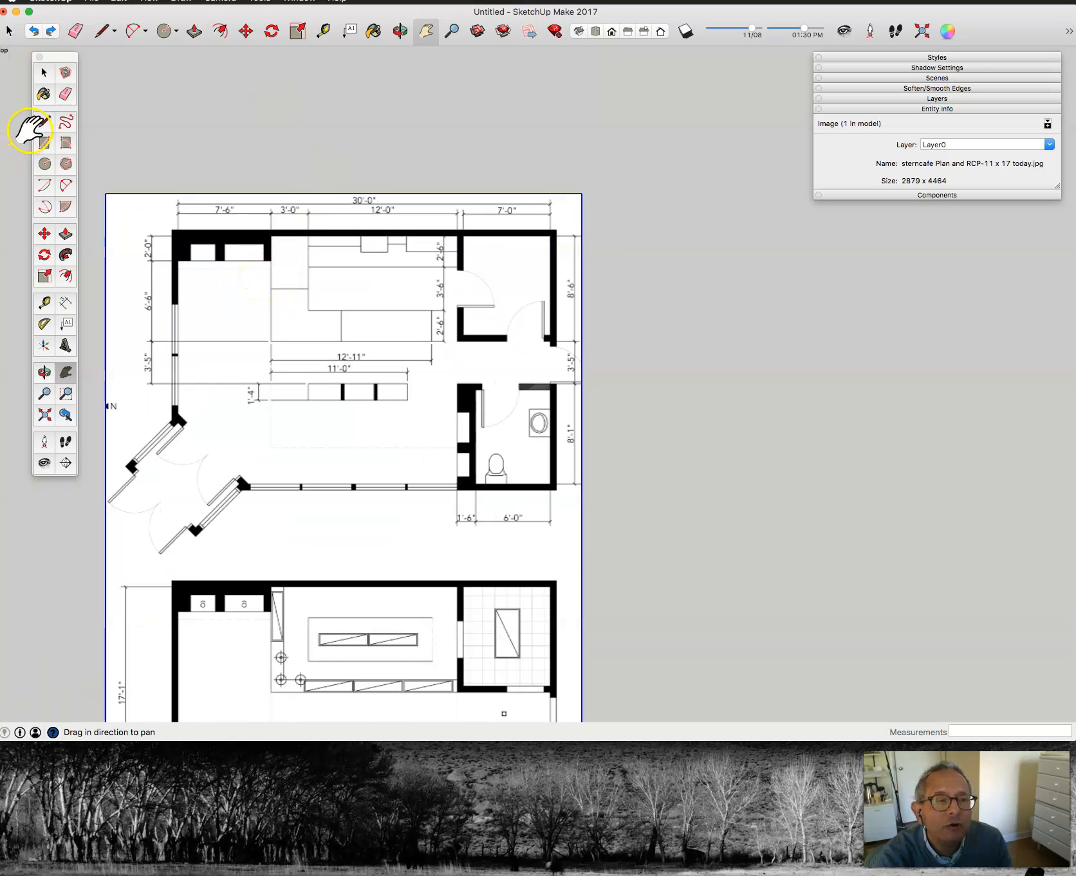
{"action": "left_click", "coordinate": [42, 120]}
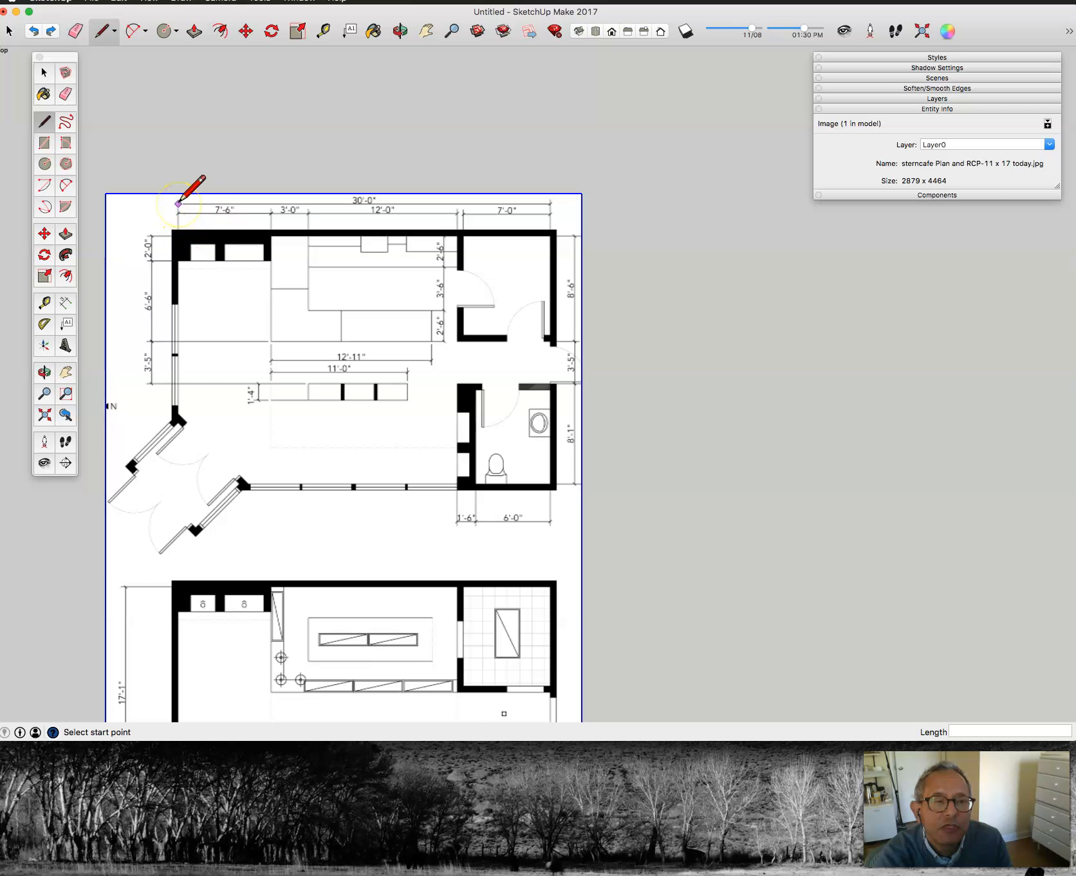
{"action": "left_click_drag", "start_coordinate": [178, 202], "coordinate": [551, 203]}
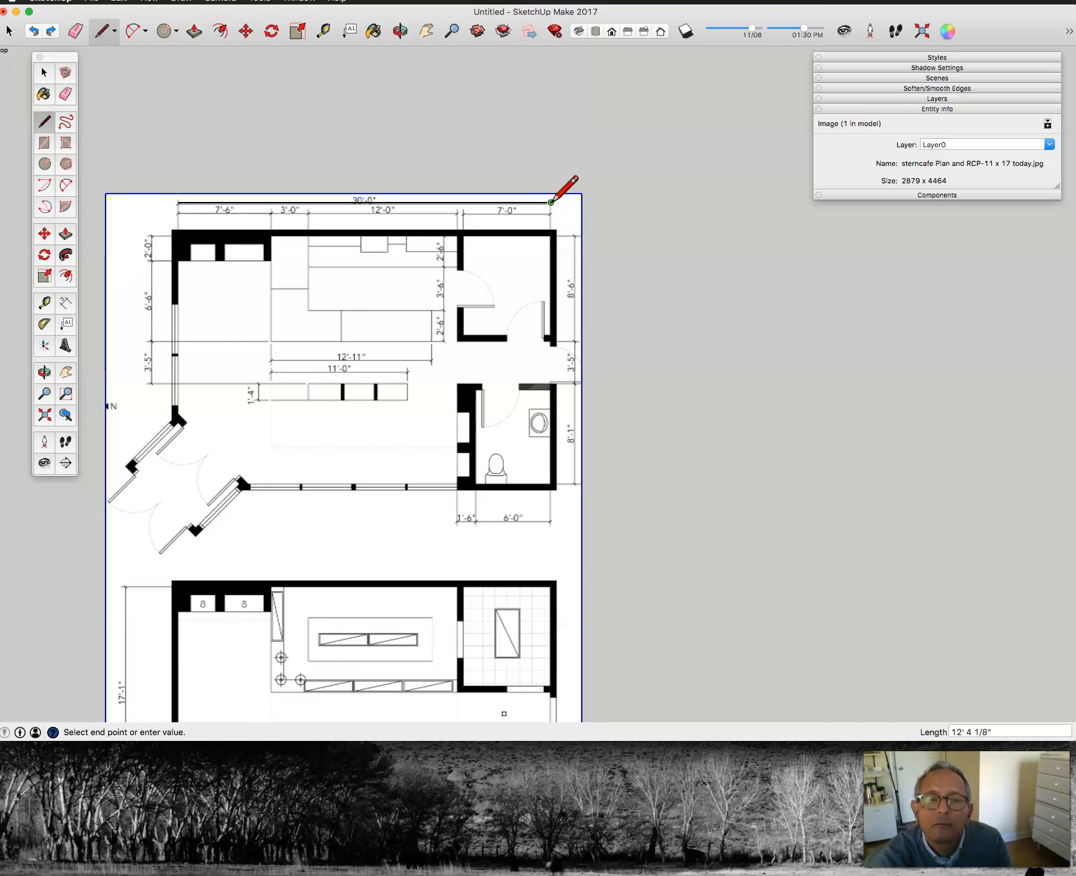
{"action": "left_click", "coordinate": [43, 73]}
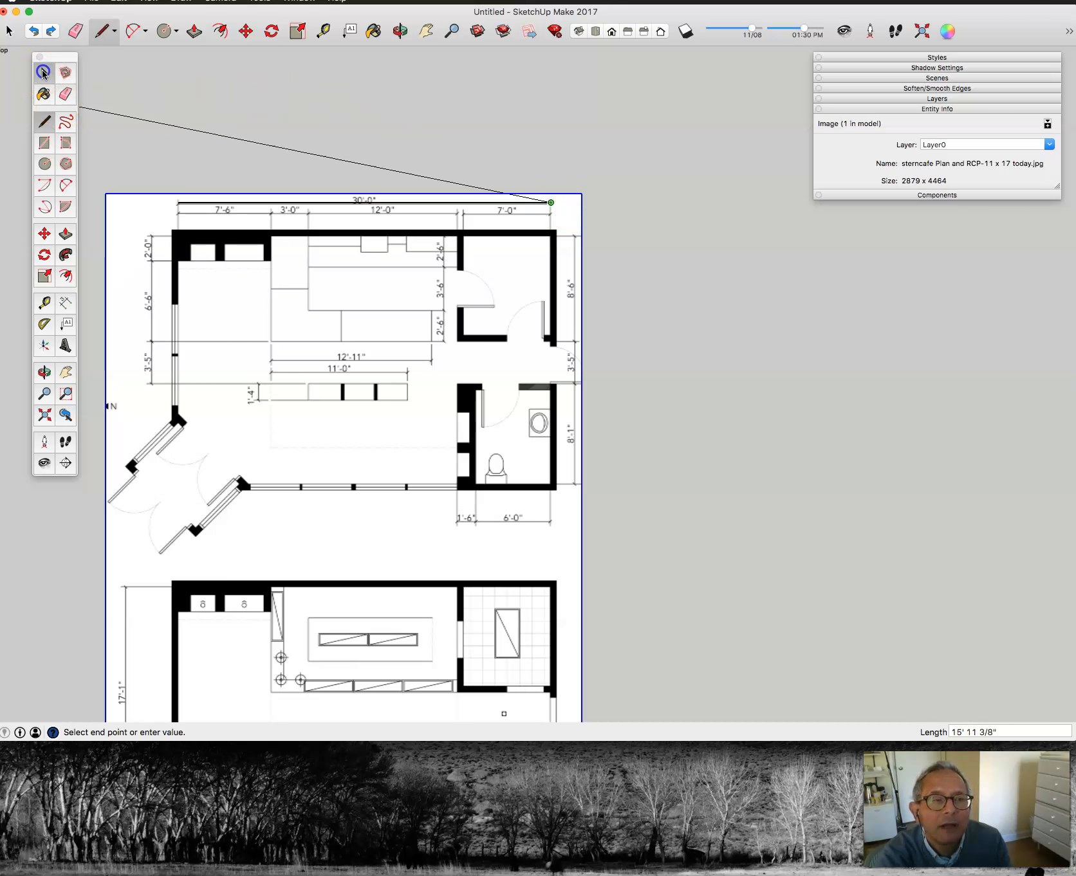
{"action": "left_click", "coordinate": [415, 203]}
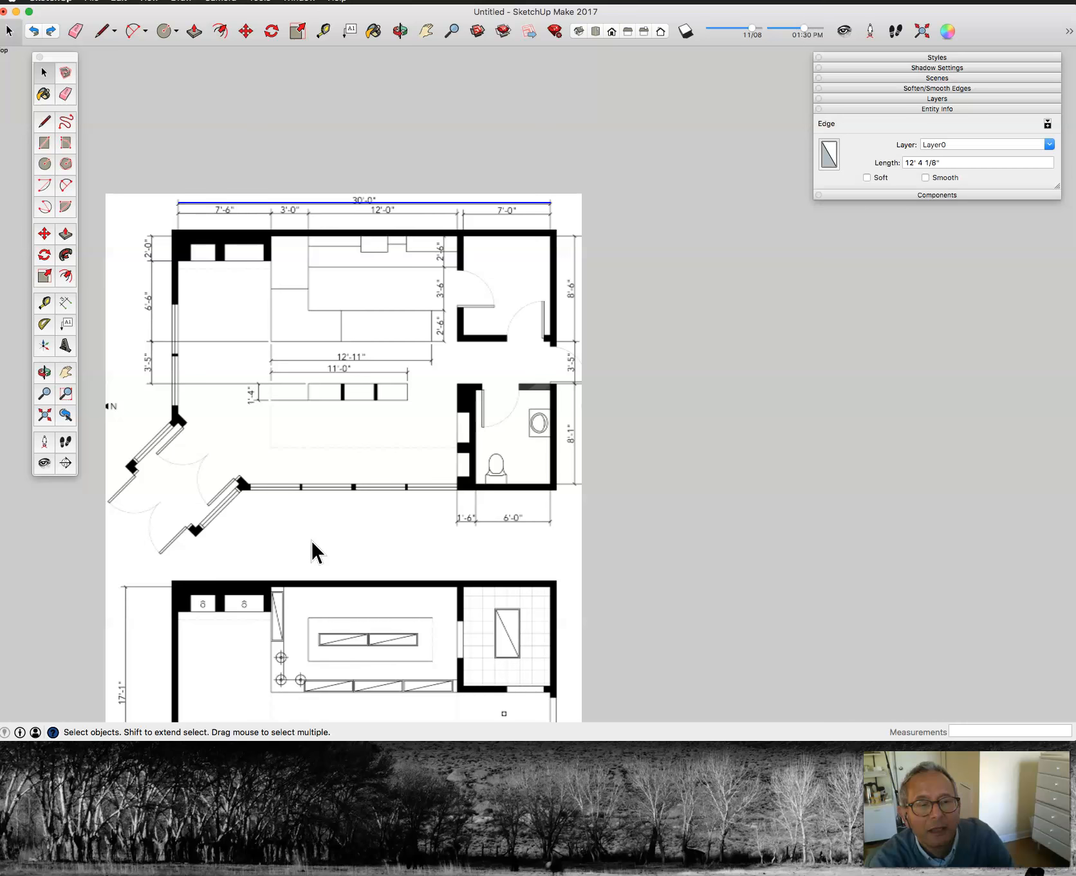
Step: In top view, draw a horizontal reference line from the image's left-edge midpoint, matching the length of the plan's 30'-0" overall dimension
{"action": "scroll", "coordinate": [312, 544], "scroll_direction": "down", "scroll_amount": 1}
{"action": "scroll", "coordinate": [311, 542], "scroll_direction": "down", "scroll_amount": 1}
{"action": "middle_click_drag", "start_coordinate": [313, 538], "coordinate": [317, 532]}
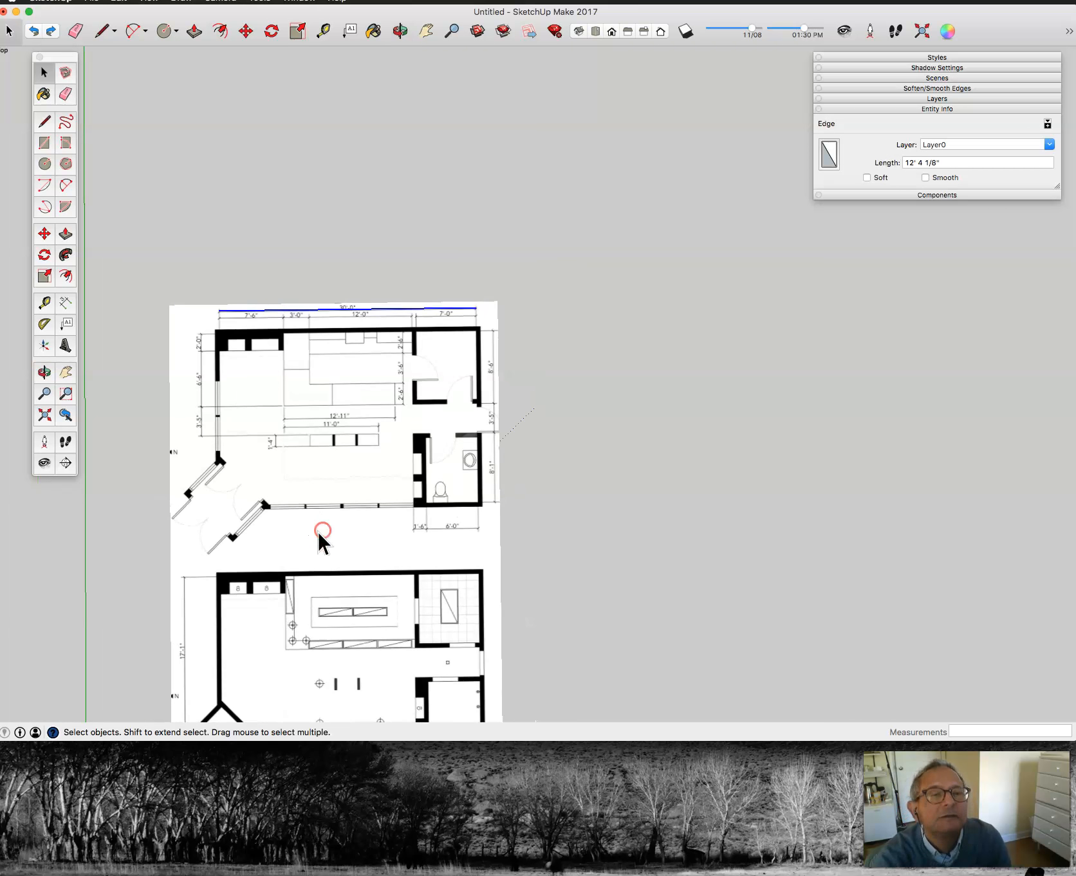
{"action": "left_click", "coordinate": [599, 30]}
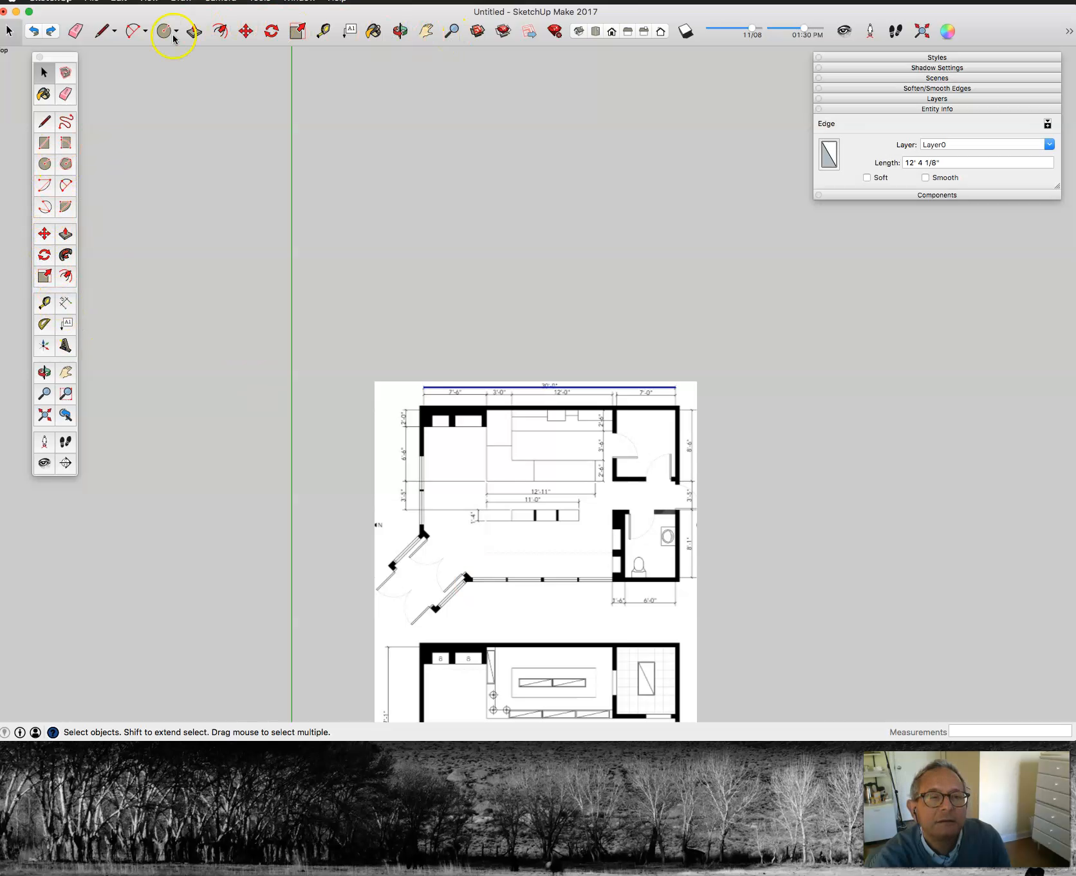
{"action": "left_click", "coordinate": [60, 372]}
{"action": "left_click_drag", "start_coordinate": [541, 541], "coordinate": [543, 302]}
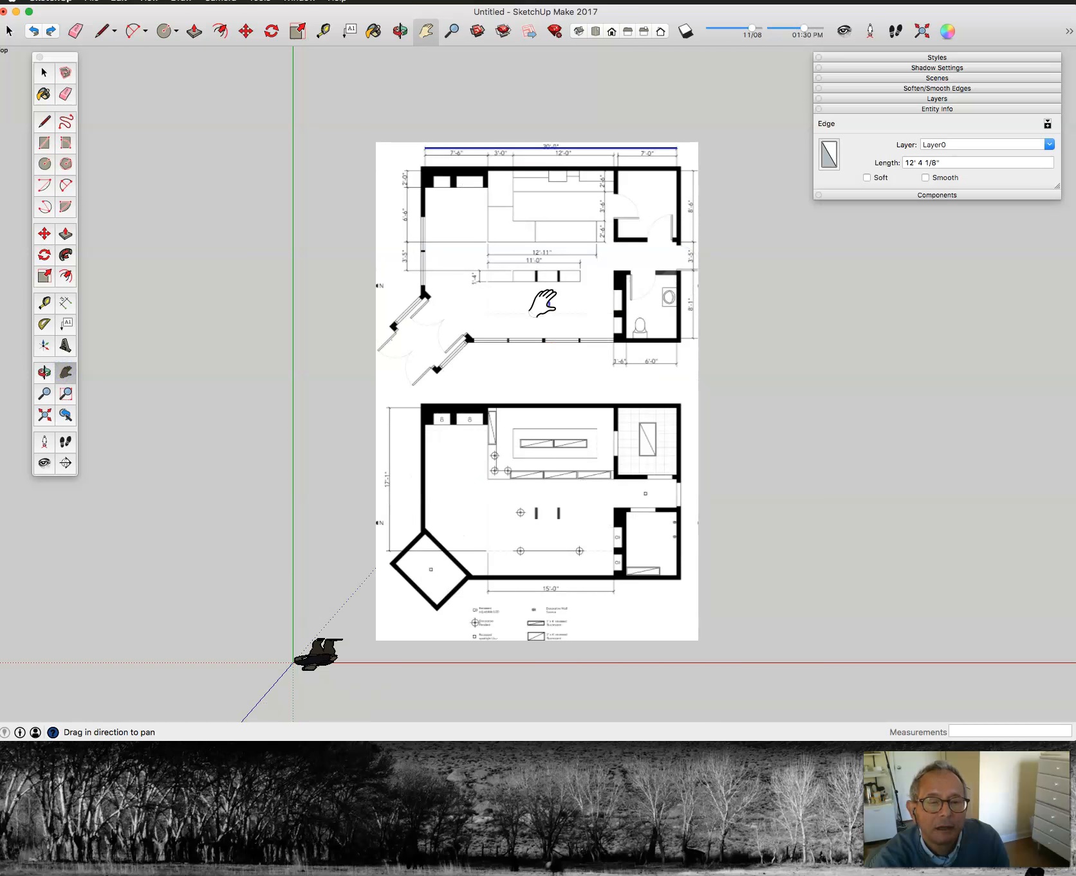
{"action": "left_click", "coordinate": [44, 121]}
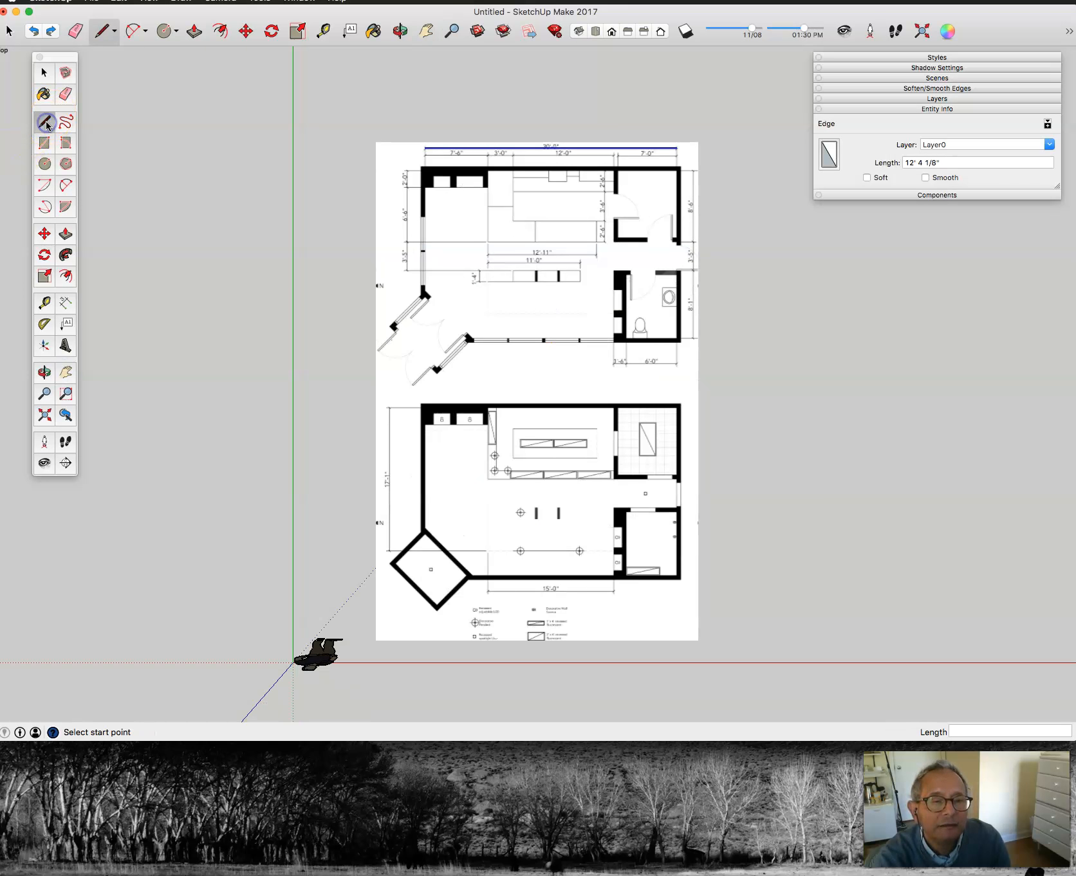
{"action": "left_click", "coordinate": [376, 391]}
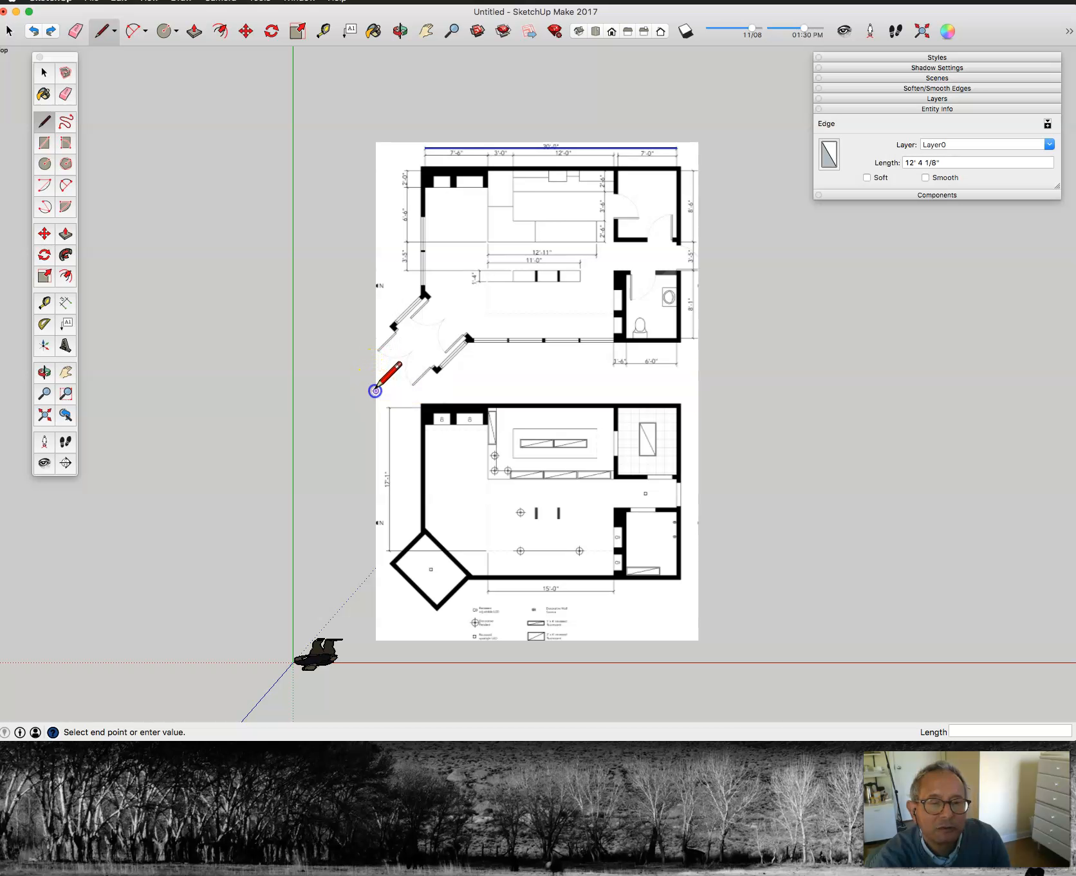
{"action": "left_click", "coordinate": [987, 390]}
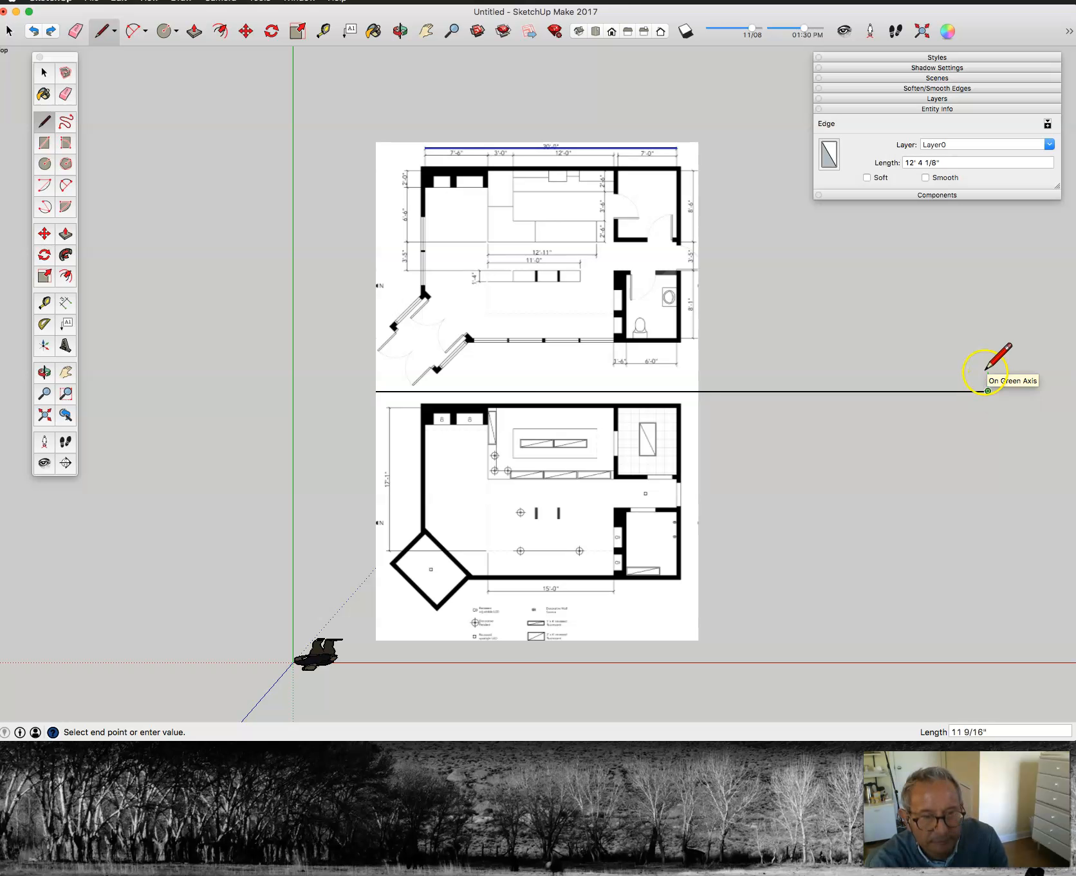
{"action": "left_click", "coordinate": [44, 72]}
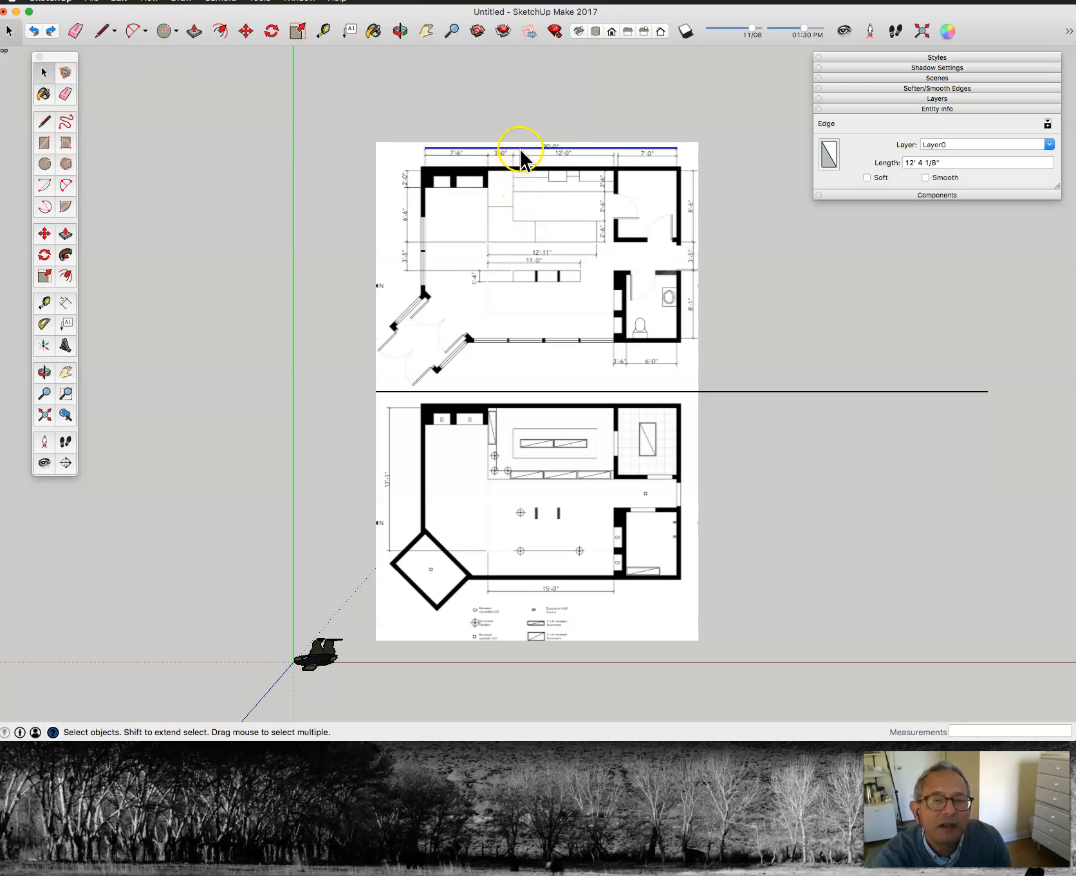
Step: Move the line traced over the overall dimension to the image's left edge, just above the long reference line
{"action": "left_click", "coordinate": [44, 233]}
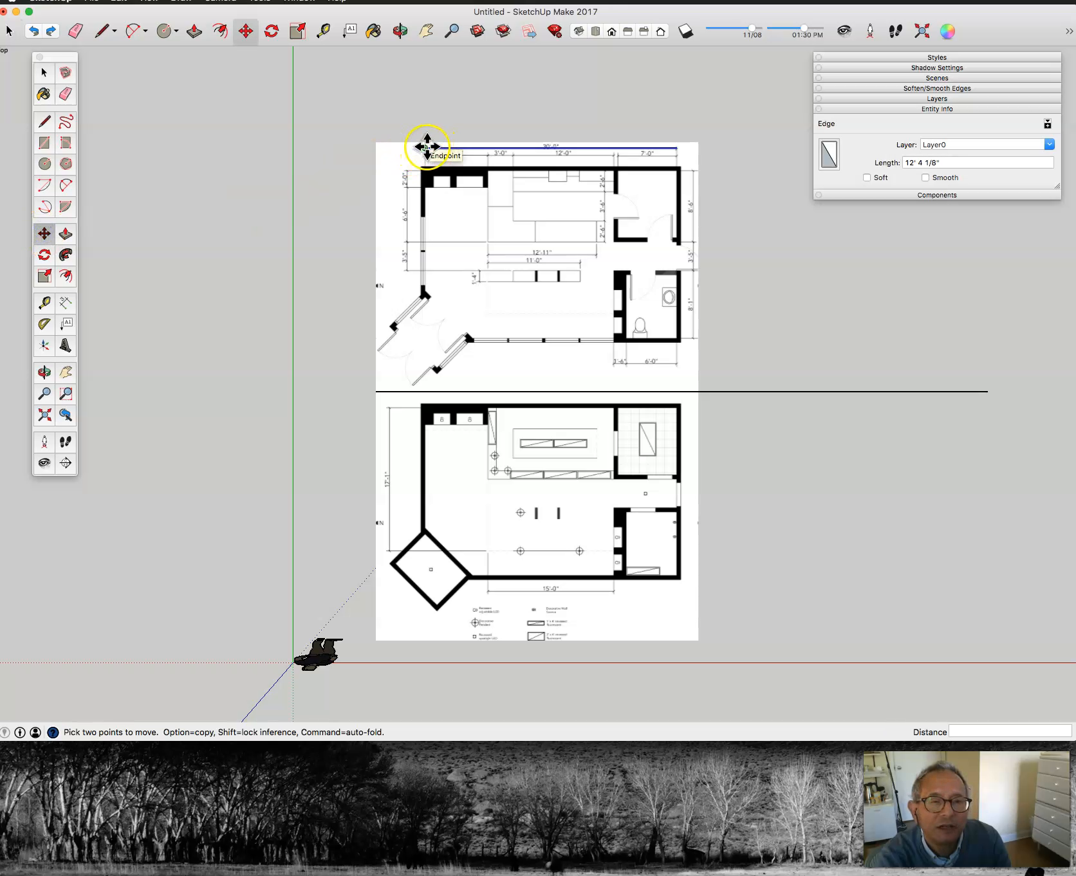
{"action": "left_click", "coordinate": [426, 147]}
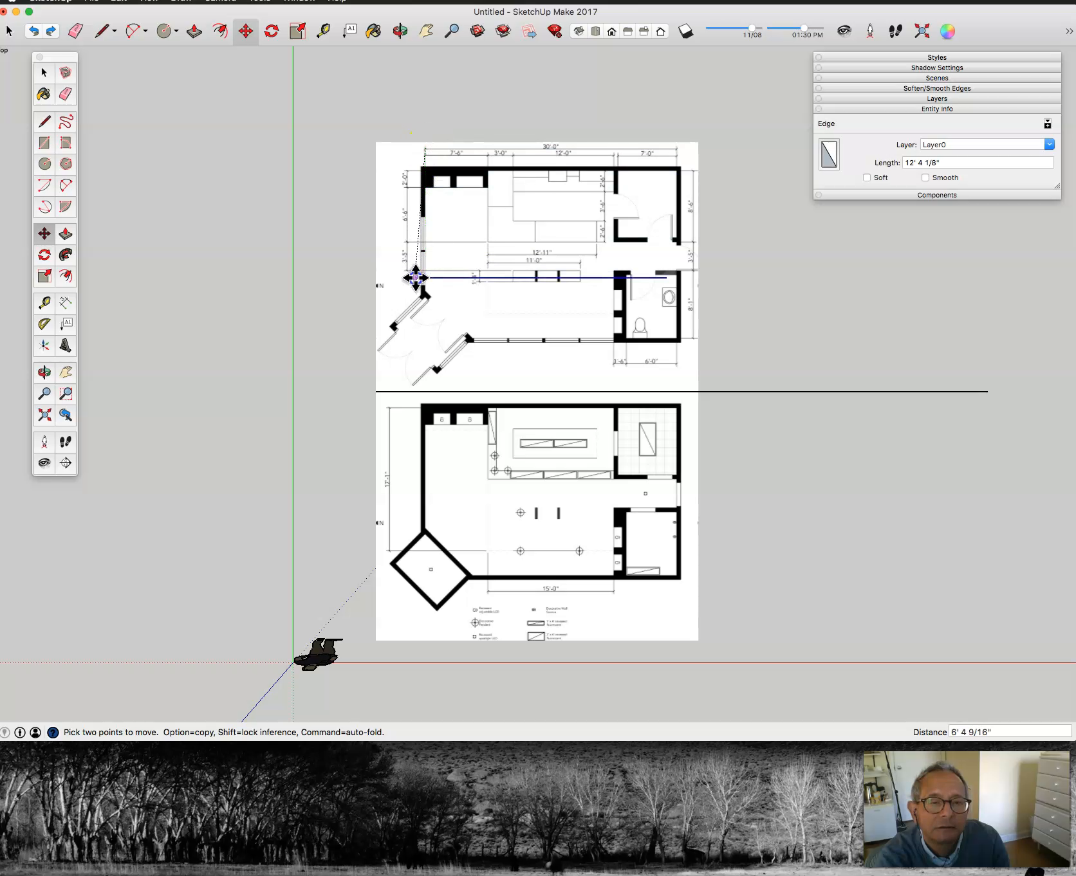
{"action": "left_click", "coordinate": [376, 379]}
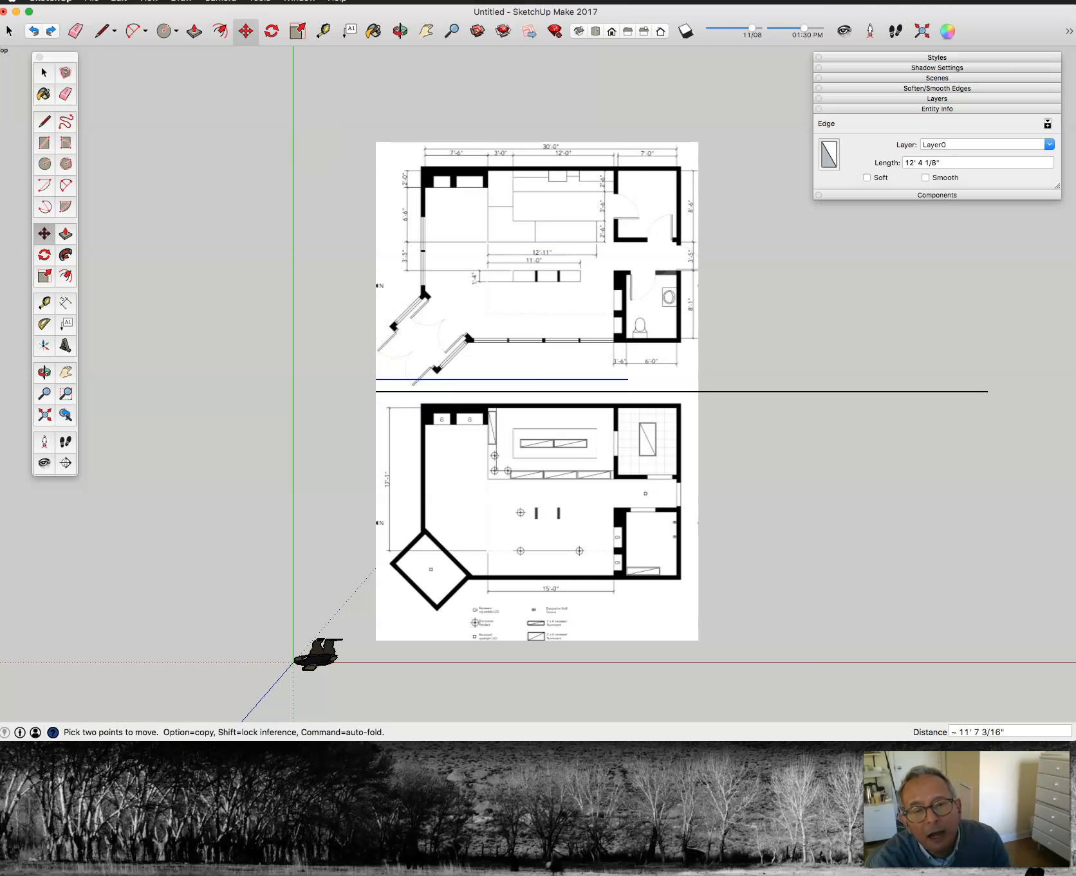
Step: Select the plan image together with the traced line and scale both uniformly by 2.43 until the traced line matches the reference line
{"action": "left_click", "coordinate": [45, 77]}
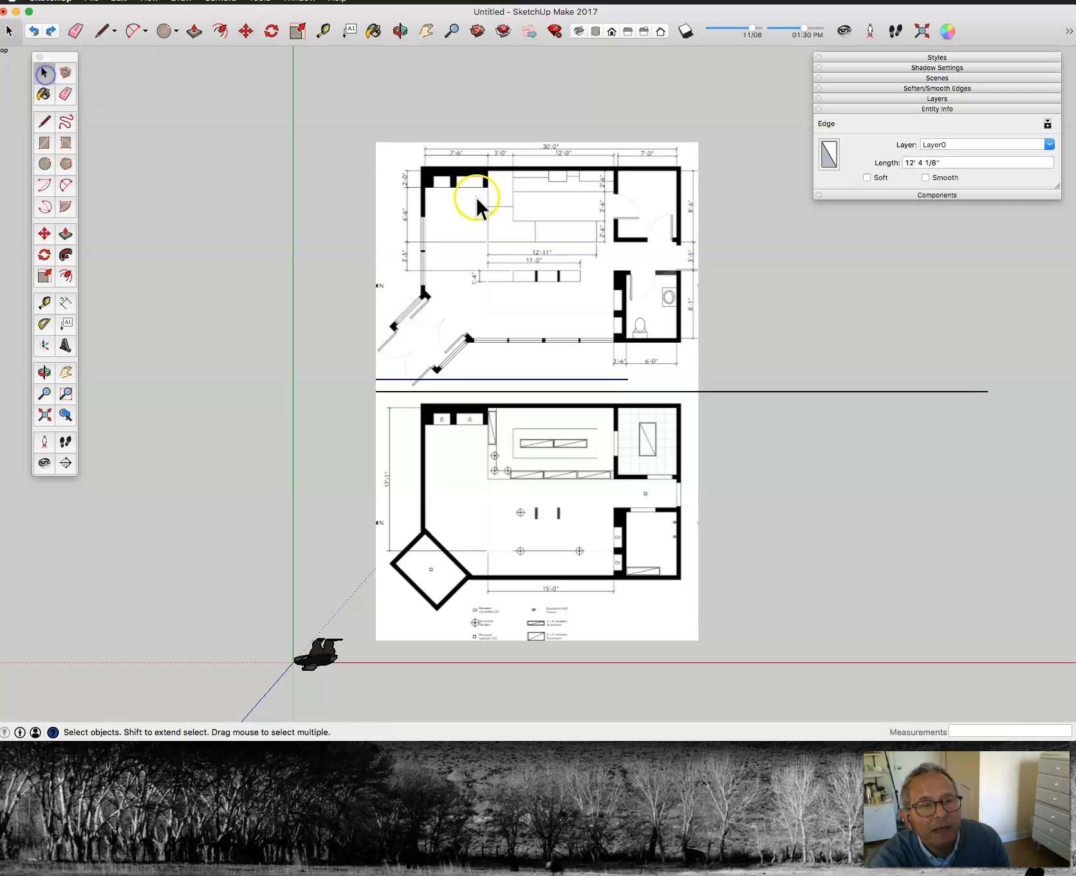
{"action": "left_click", "coordinate": [617, 144], "text": "shift"}
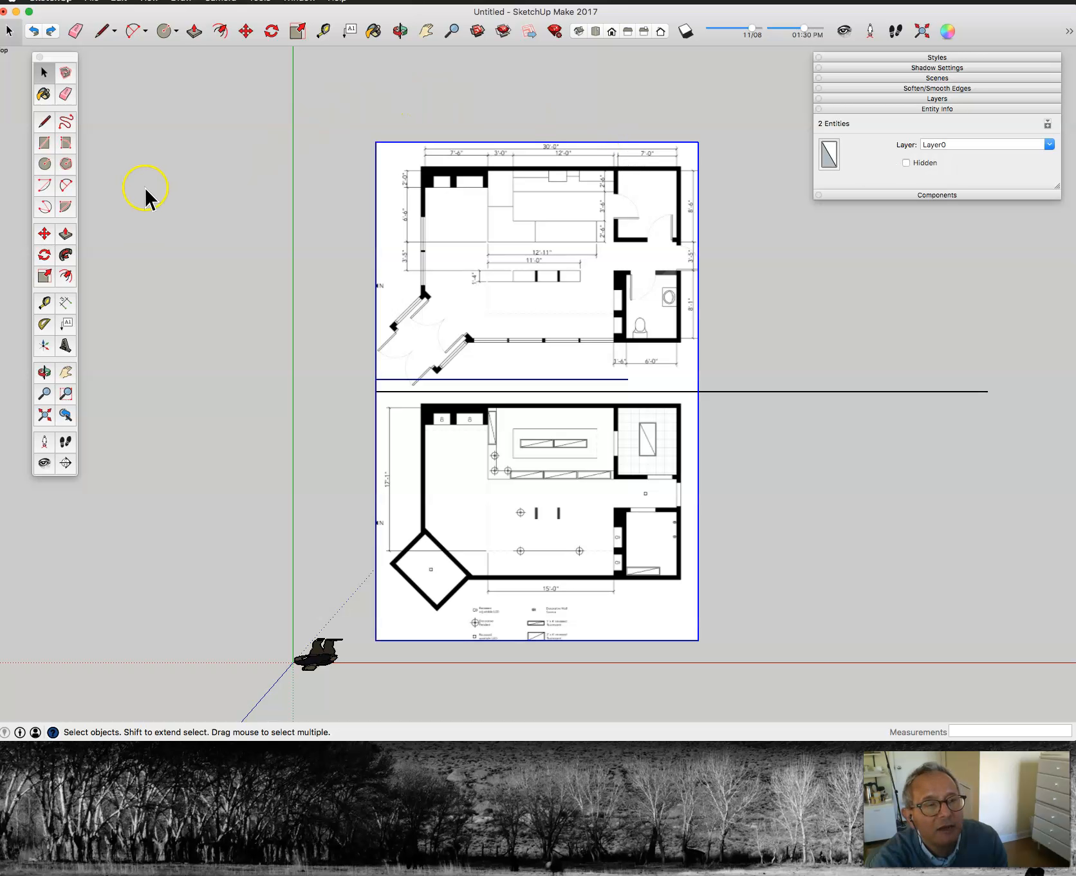
{"action": "left_click", "coordinate": [45, 277]}
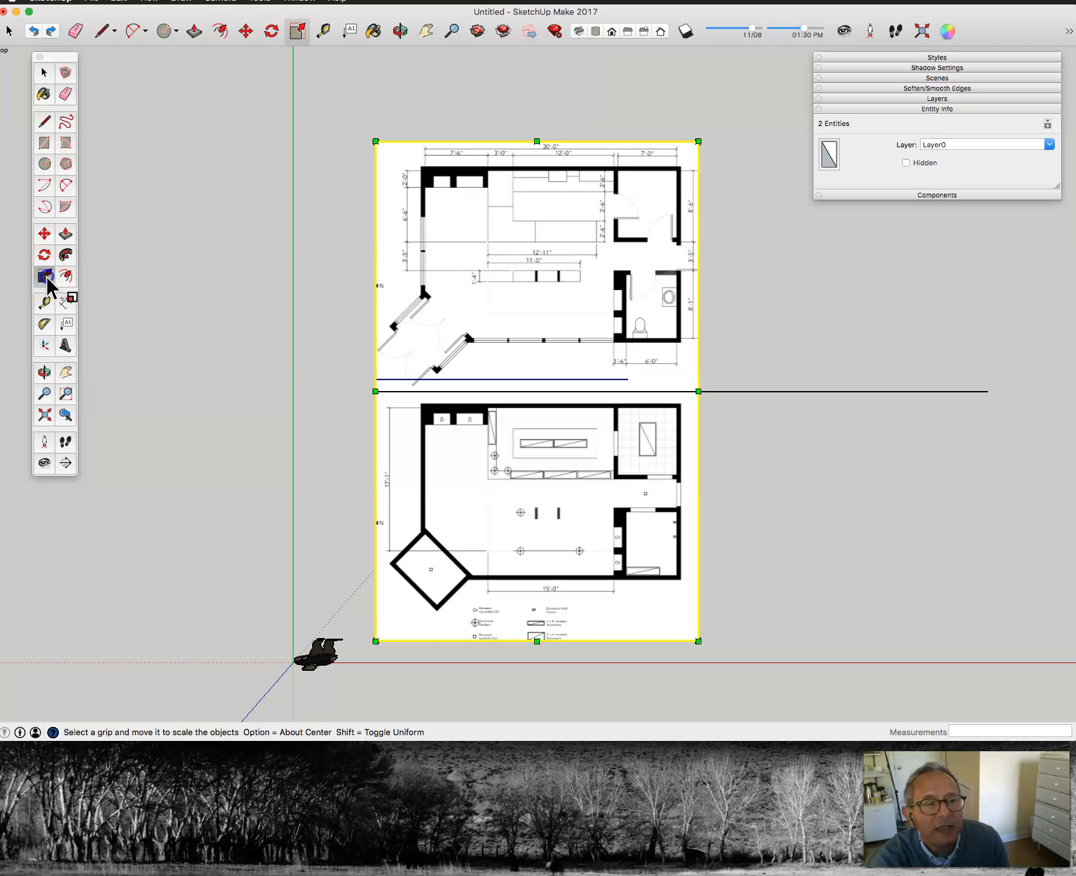
{"action": "left_click", "coordinate": [699, 391]}
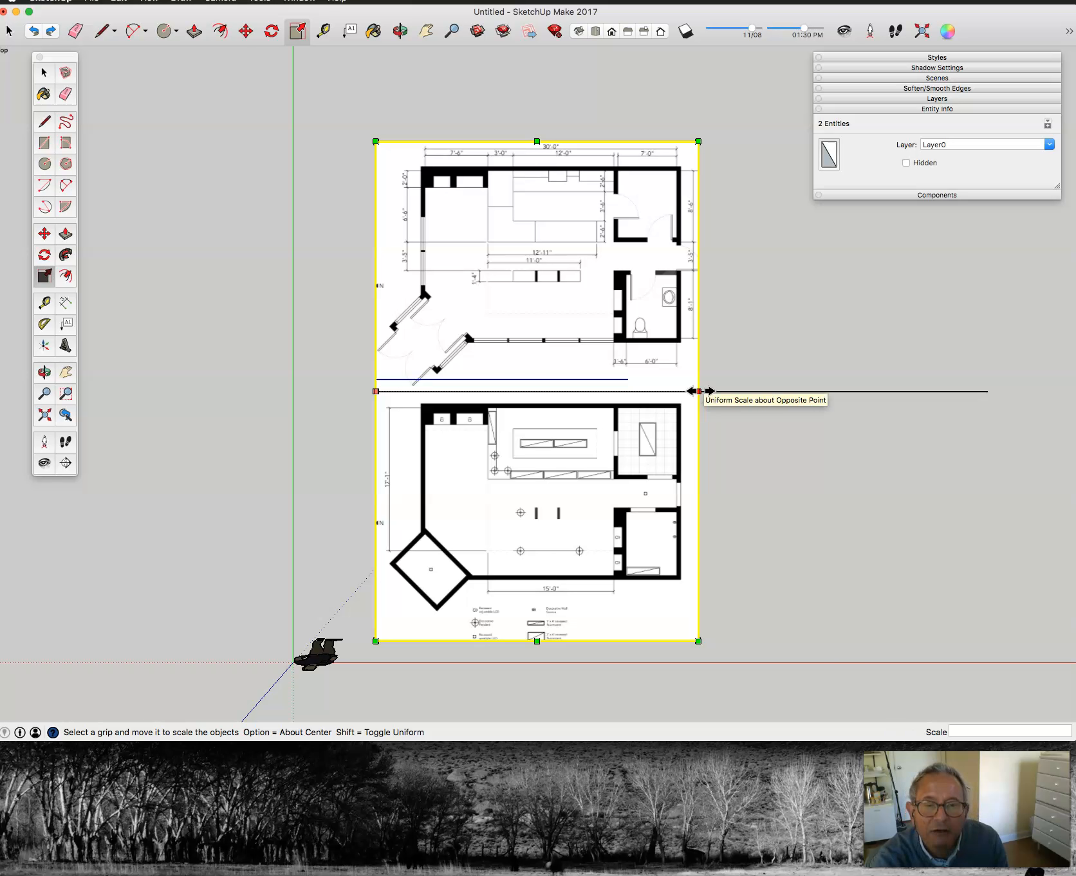
{"action": "left_click_drag", "start_coordinate": [704, 391], "coordinate": [889, 397]}
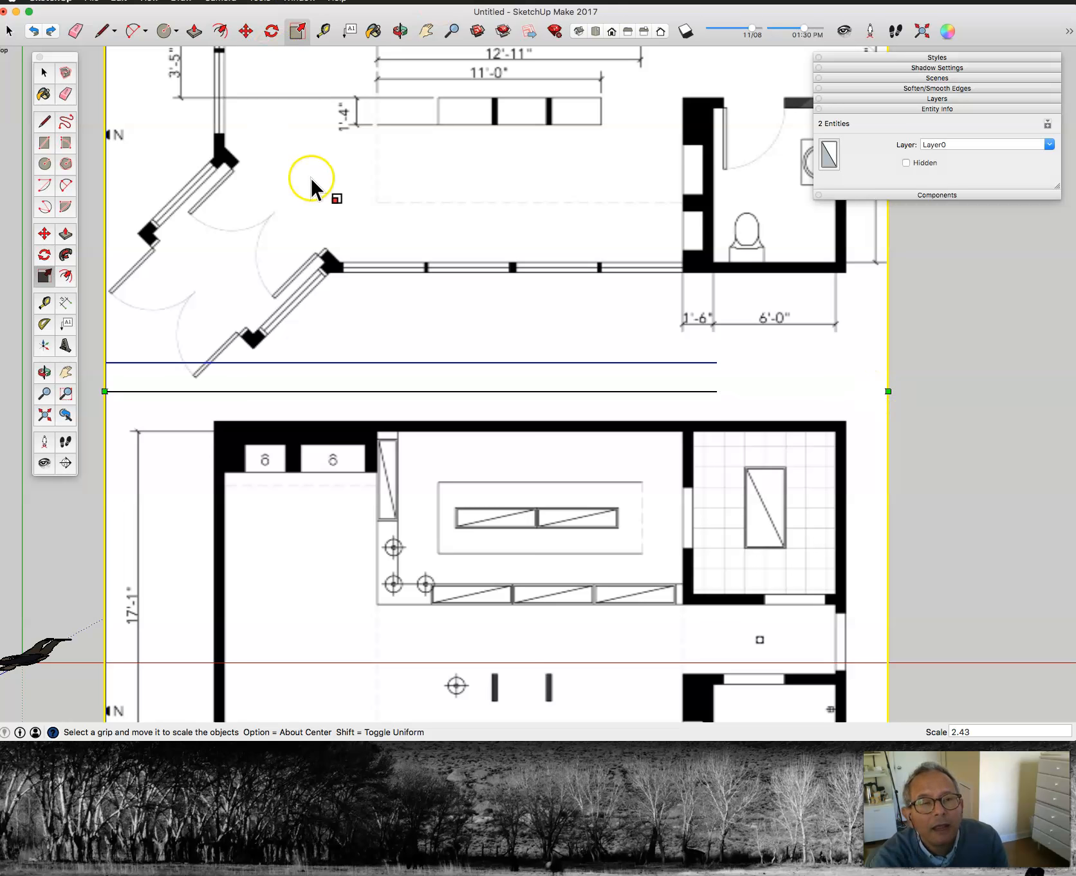
Step: Draw a short line about 11 1/2" long at the upper-left wall corner of the upper floor plan
{"action": "scroll", "coordinate": [312, 179], "scroll_direction": "down", "scroll_amount": 3}
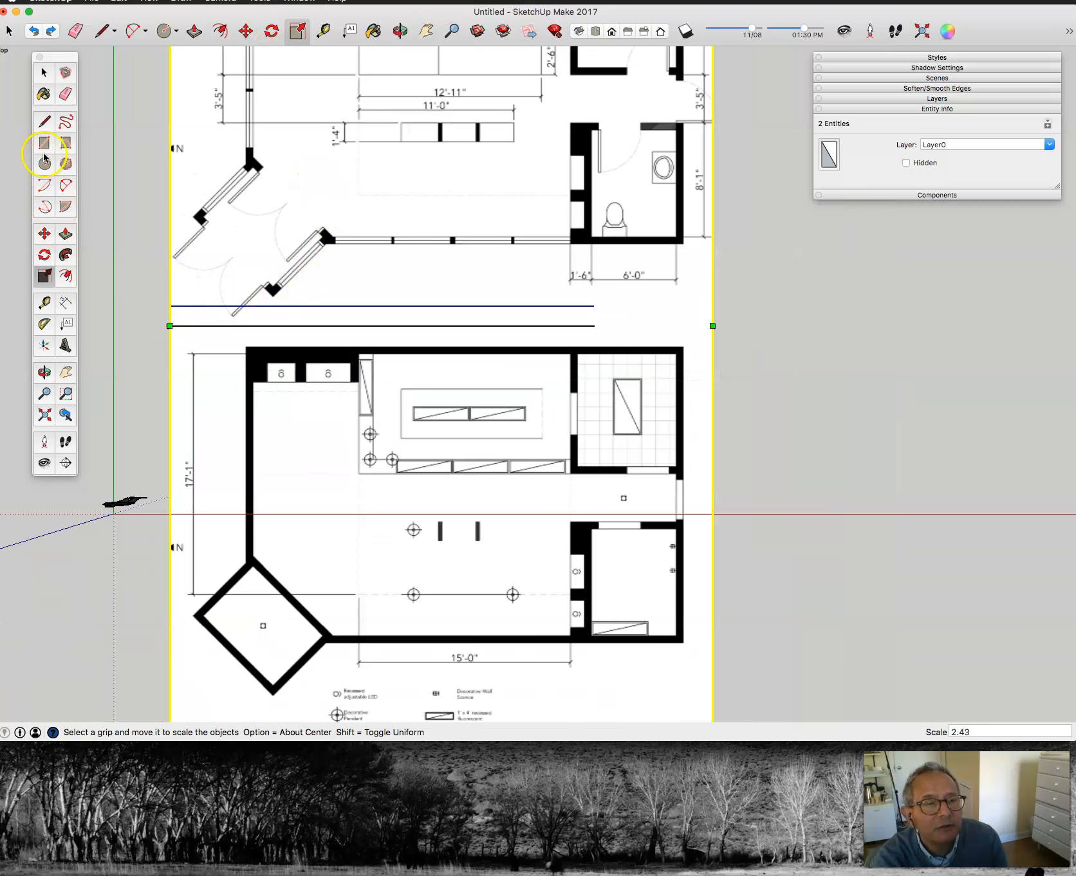
{"action": "left_click", "coordinate": [44, 121]}
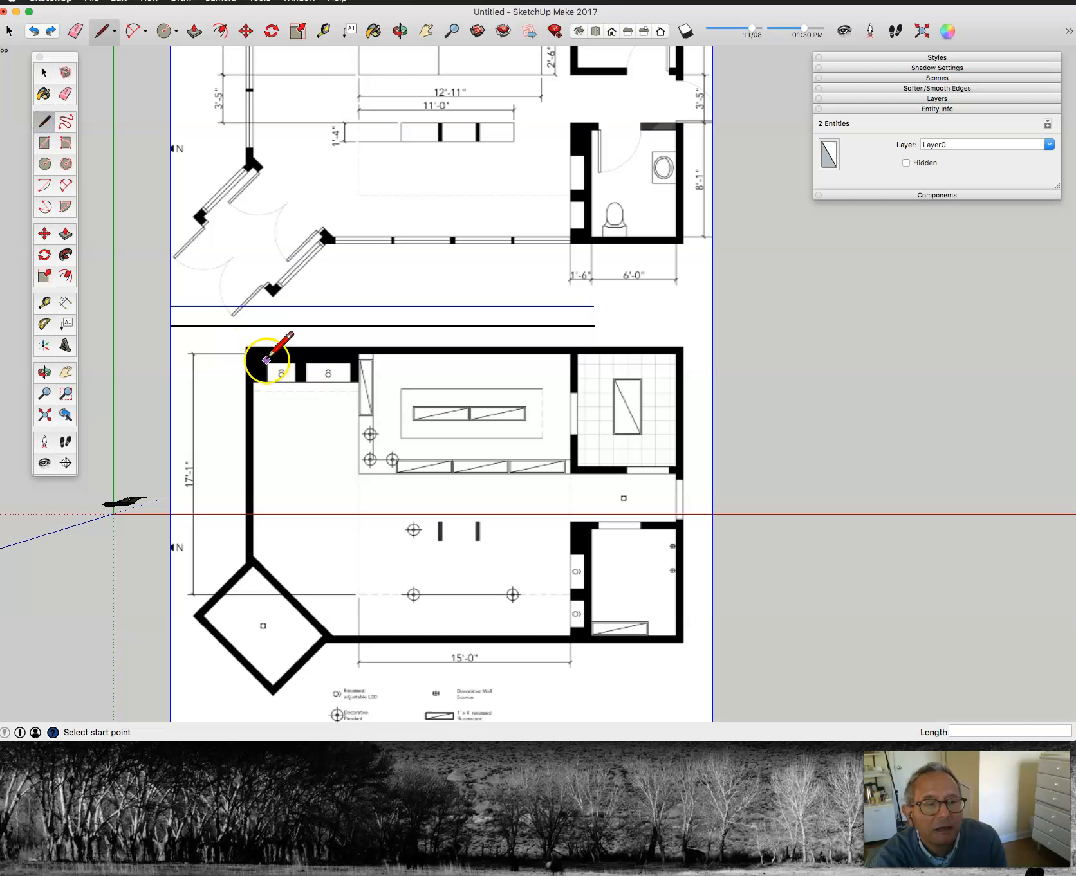
{"action": "scroll", "coordinate": [278, 231], "scroll_direction": "down", "scroll_amount": 2}
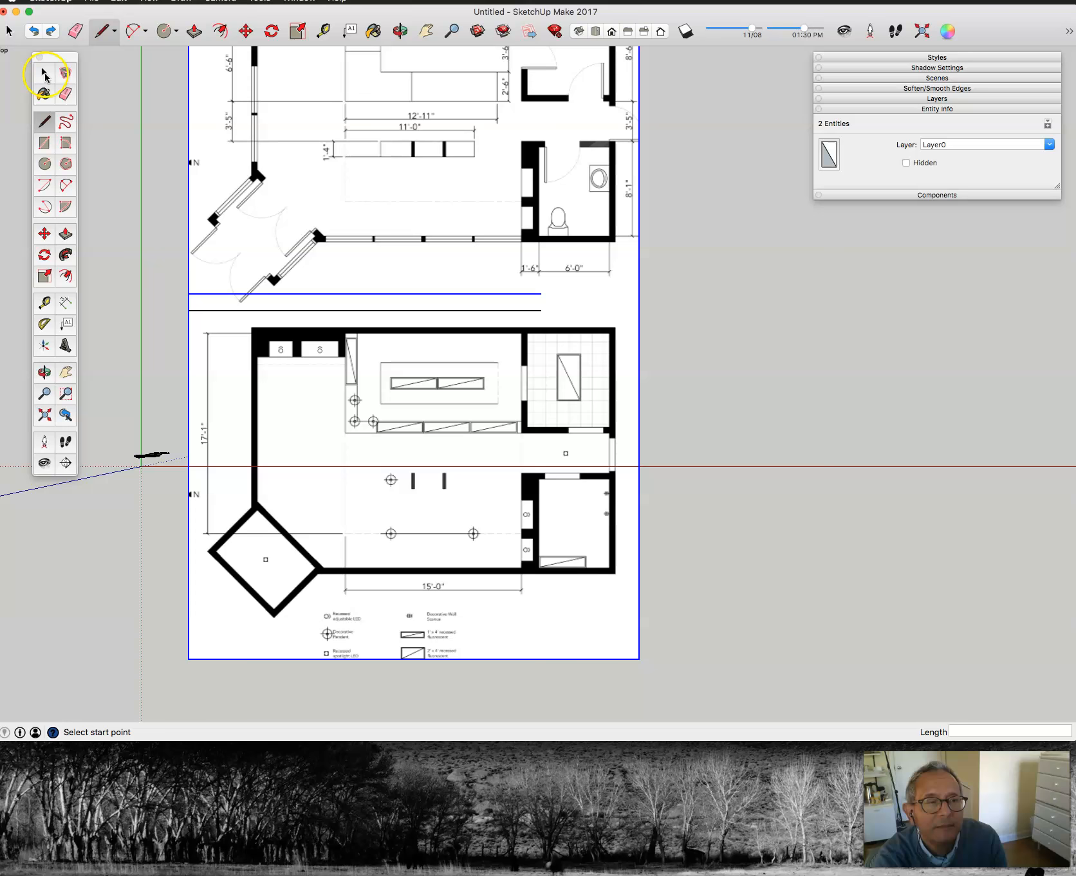
{"action": "scroll", "coordinate": [369, 171], "scroll_direction": "down", "scroll_amount": 2}
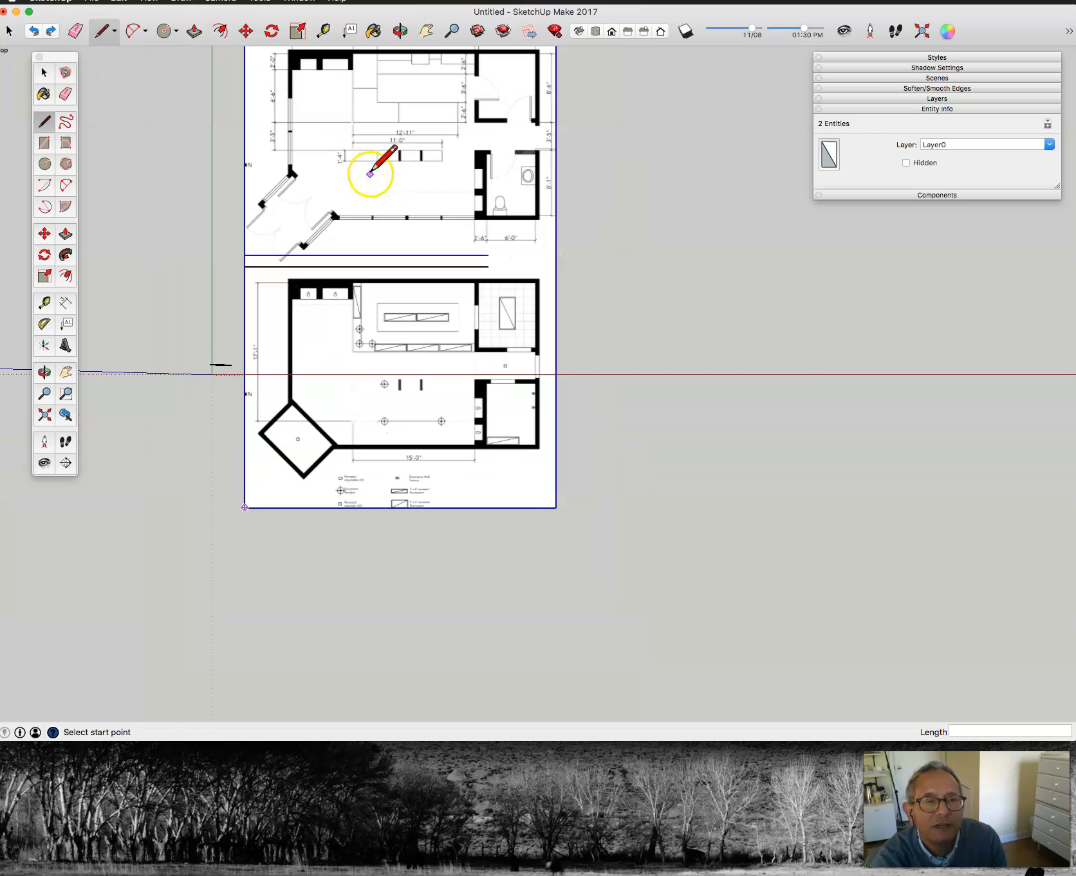
{"action": "left_click", "coordinate": [299, 57]}
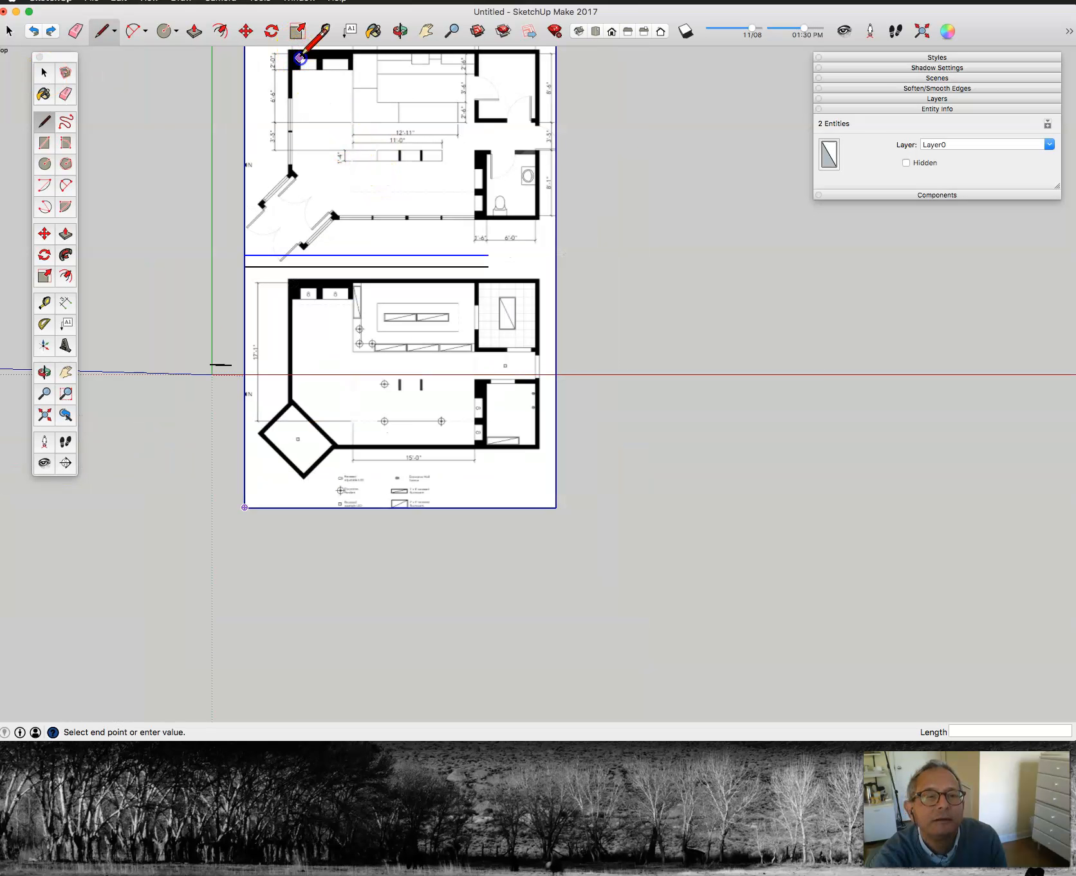
{"action": "left_click", "coordinate": [312, 50]}
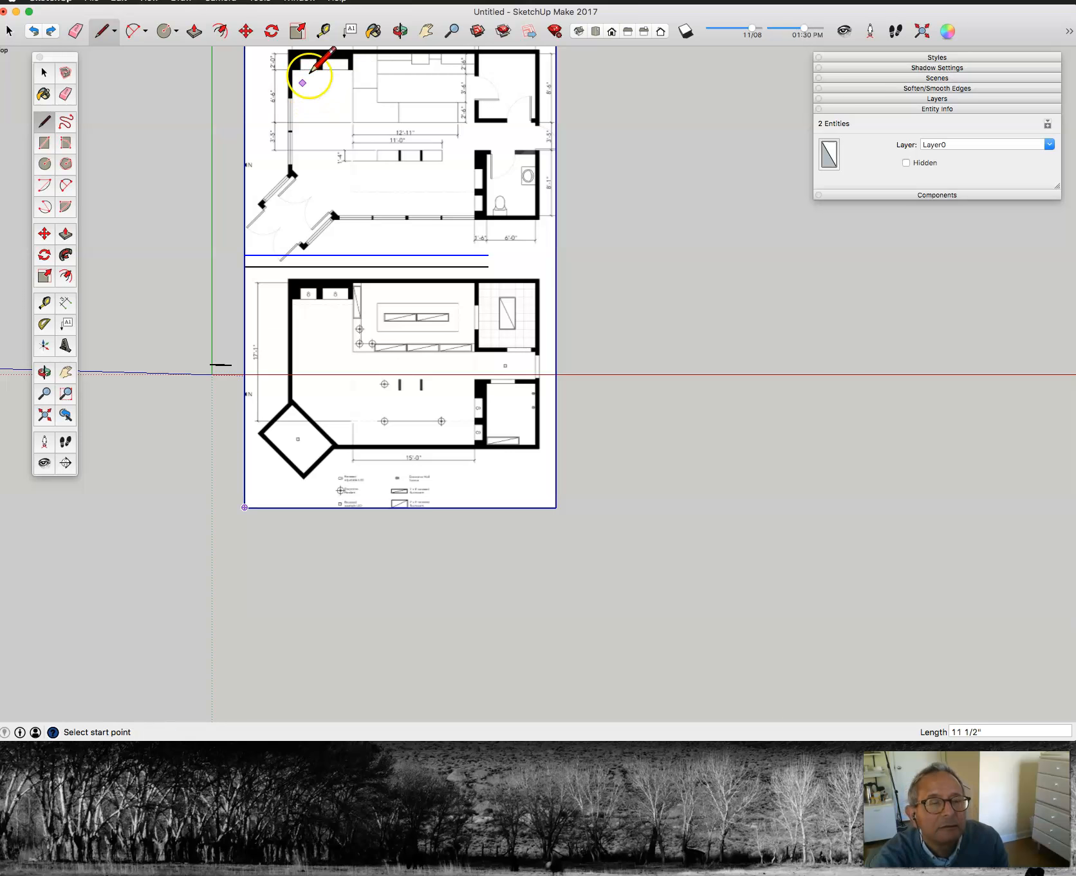
Step: Draw a line about 30' long over the upper floor plan's overall width dimension, from its left end tick to its right end tick
{"action": "left_click", "coordinate": [428, 29]}
{"action": "left_click_drag", "start_coordinate": [409, 76], "coordinate": [439, 246]}
{"action": "left_click", "coordinate": [45, 121]}
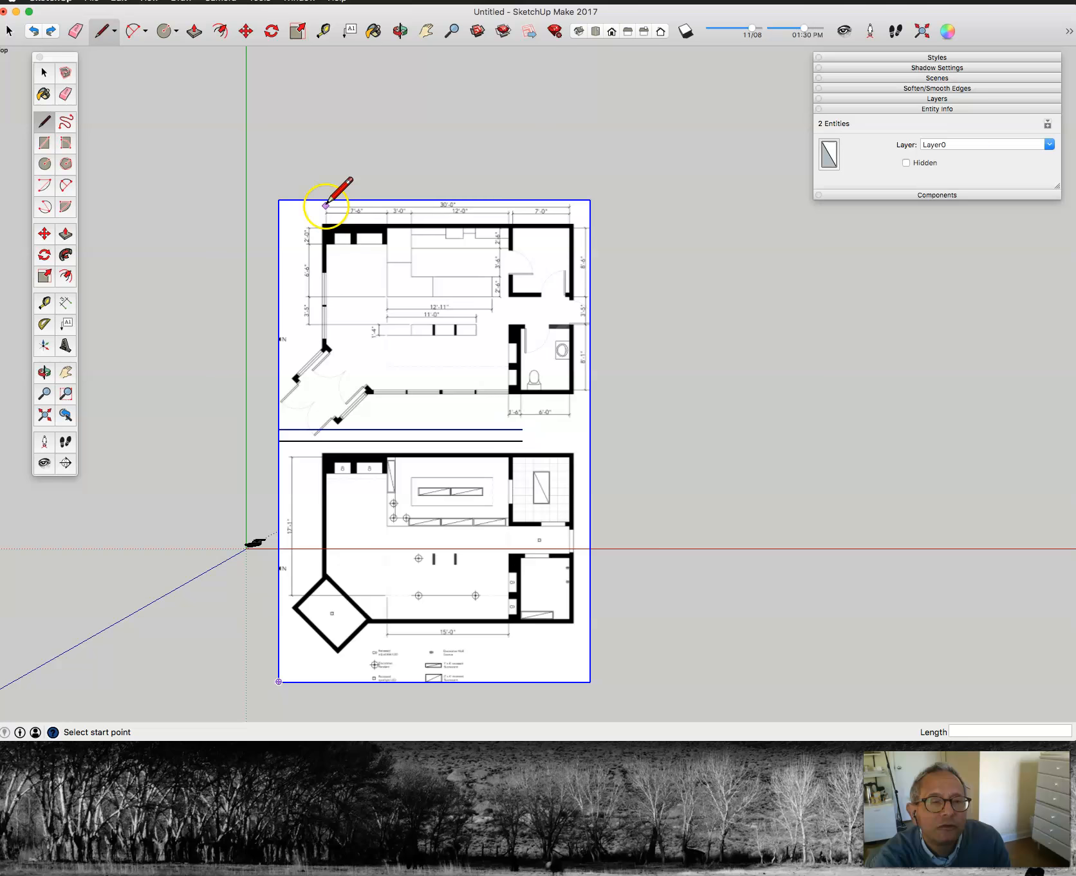
{"action": "scroll", "coordinate": [327, 207], "scroll_direction": "up", "scroll_amount": 2}
{"action": "scroll", "coordinate": [328, 206], "scroll_direction": "up", "scroll_amount": 3}
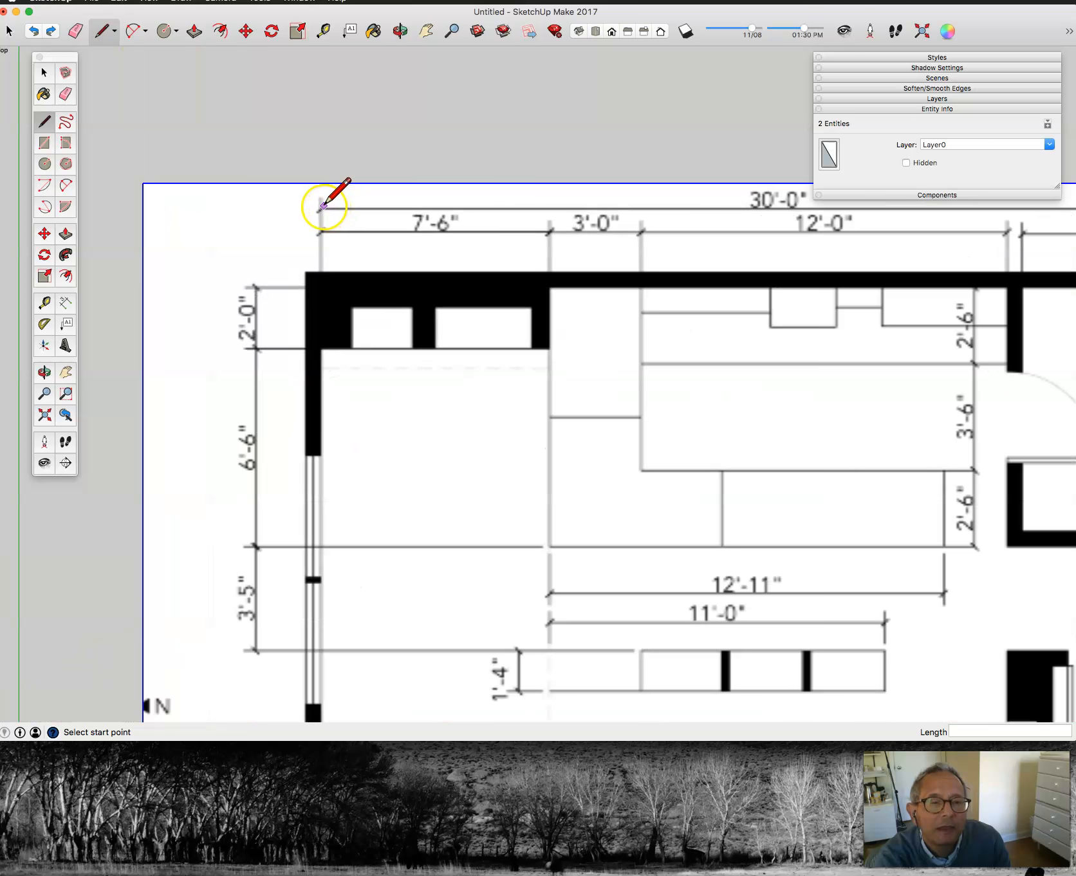
{"action": "left_click", "coordinate": [319, 208]}
{"action": "middle_click_drag", "start_coordinate": [561, 243], "coordinate": [566, 233]}
{"action": "left_click", "coordinate": [597, 31]}
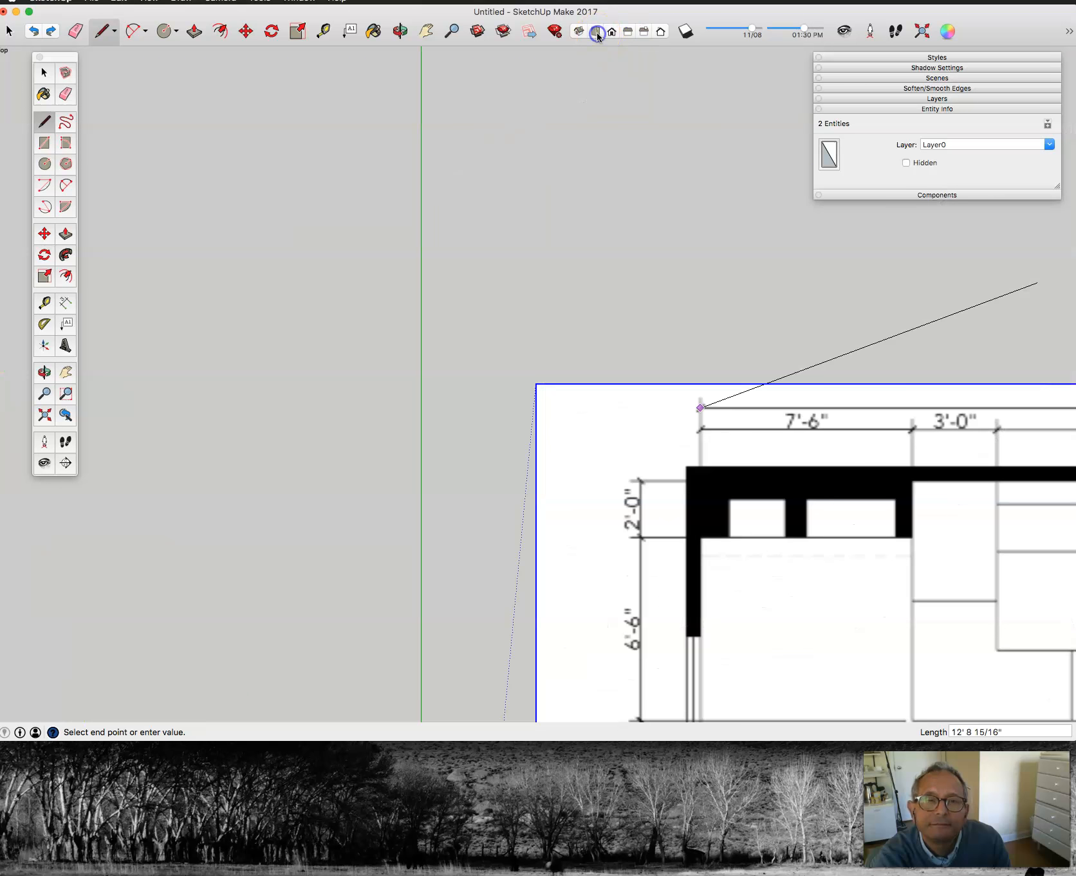
{"action": "scroll", "coordinate": [846, 426], "scroll_direction": "down", "scroll_amount": 3}
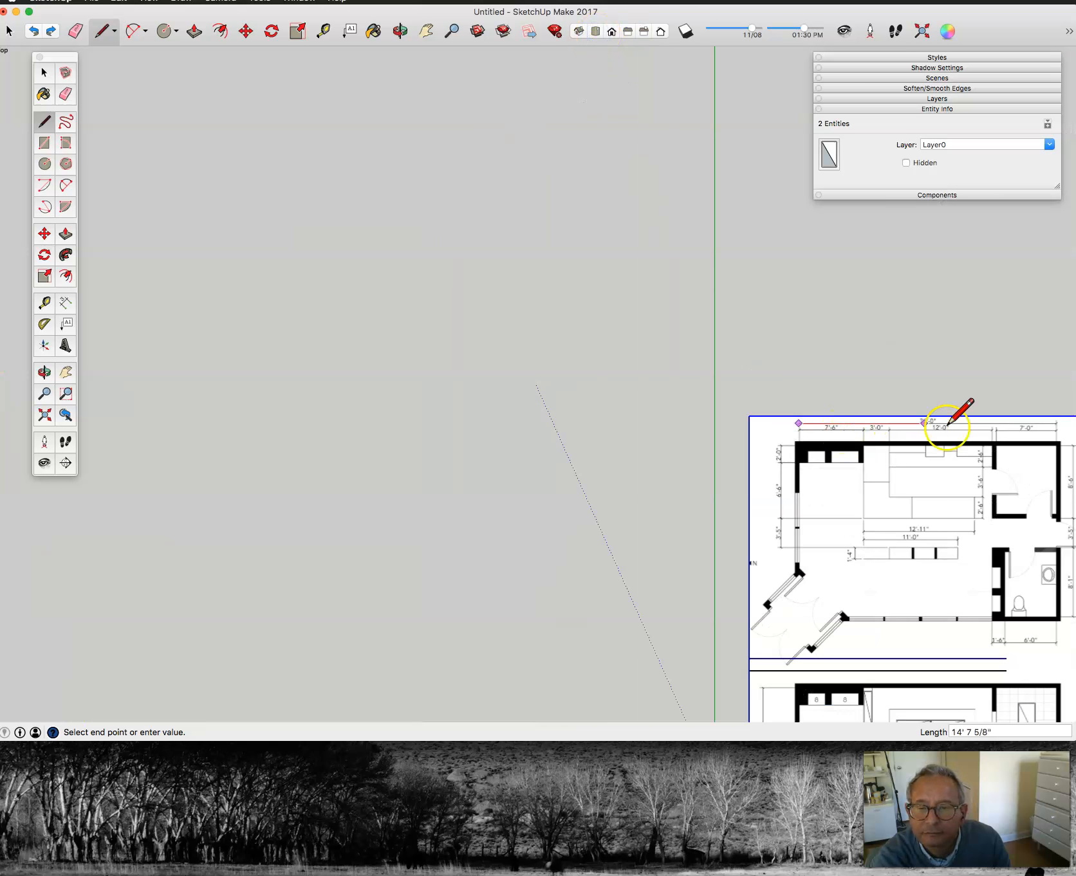
{"action": "left_click", "coordinate": [1056, 423]}
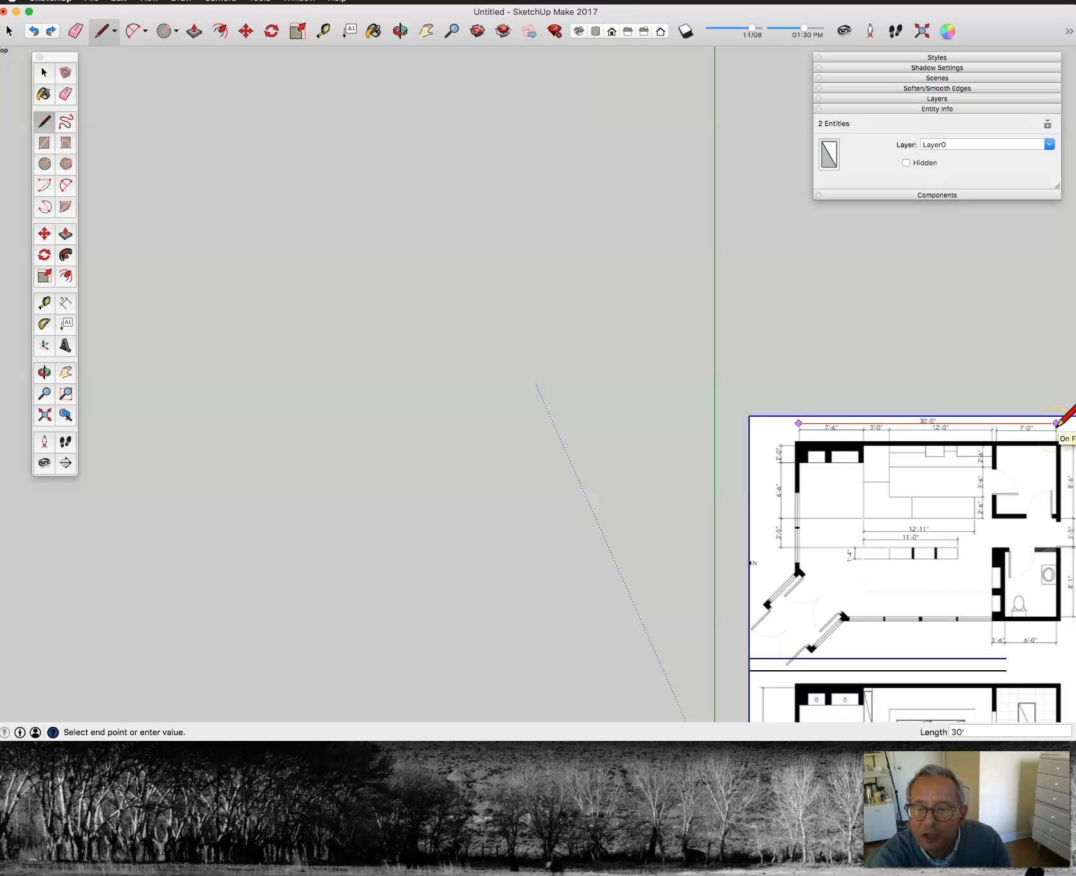
{"action": "left_click", "coordinate": [1056, 425]}
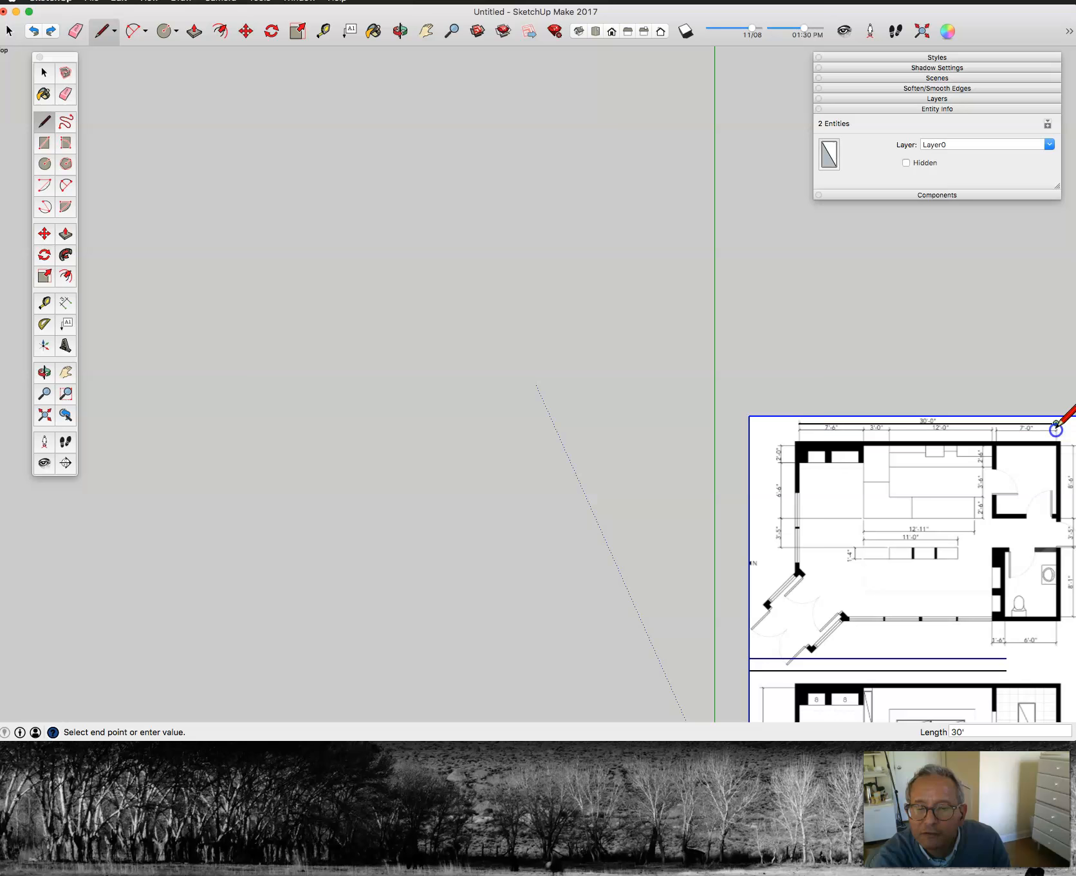
{"action": "left_click", "coordinate": [44, 72]}
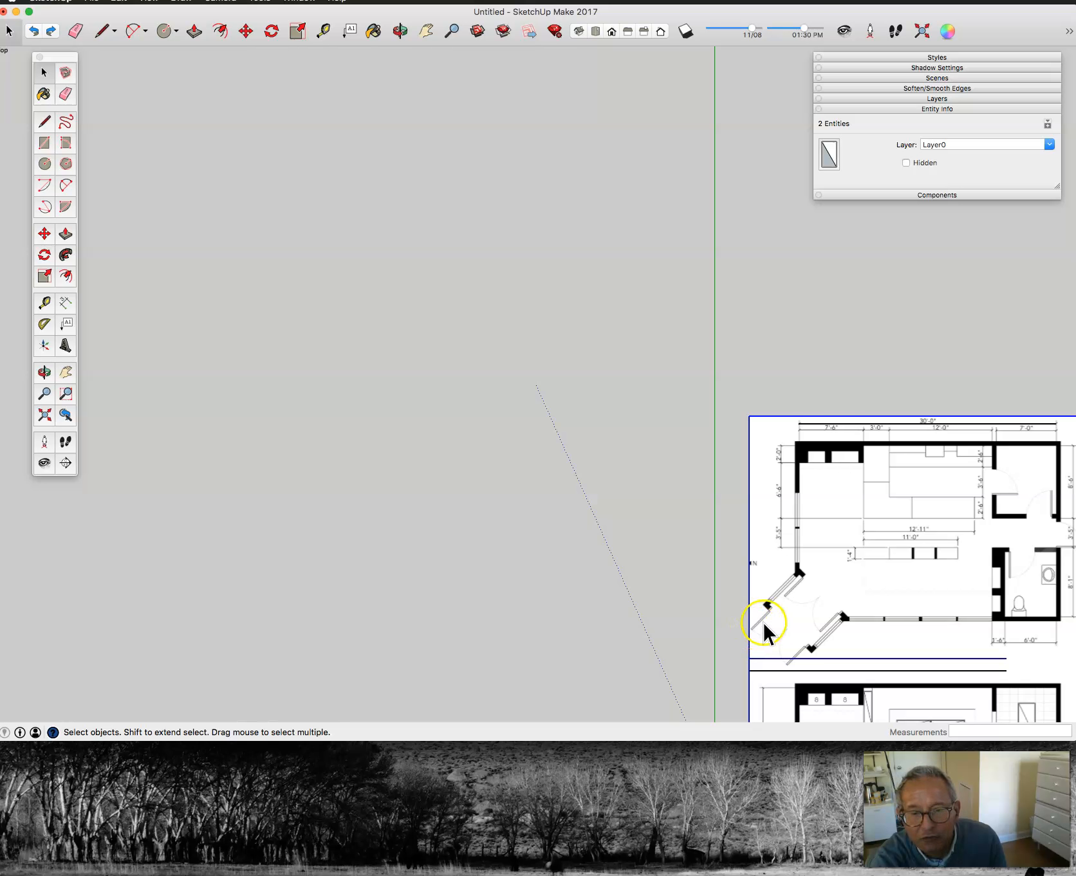
{"action": "scroll", "coordinate": [764, 624], "scroll_direction": "down", "scroll_amount": 5}
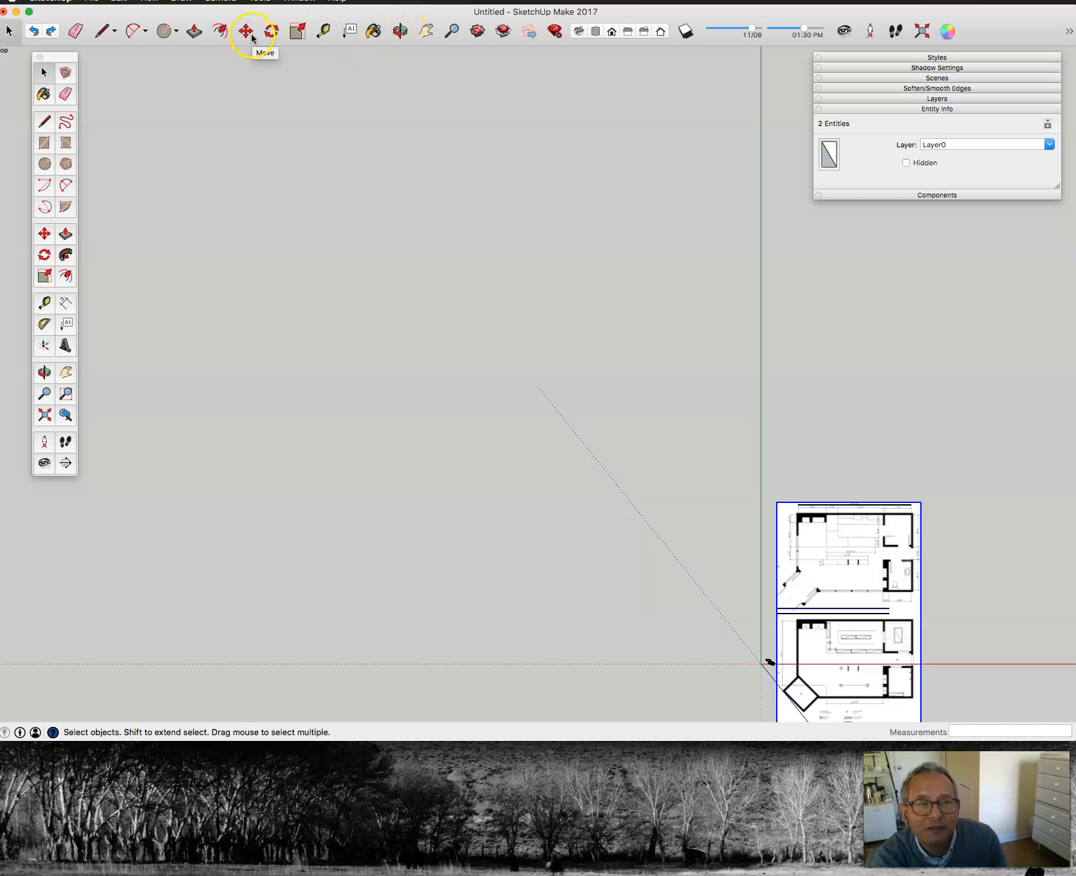
{"action": "left_click", "coordinate": [426, 30]}
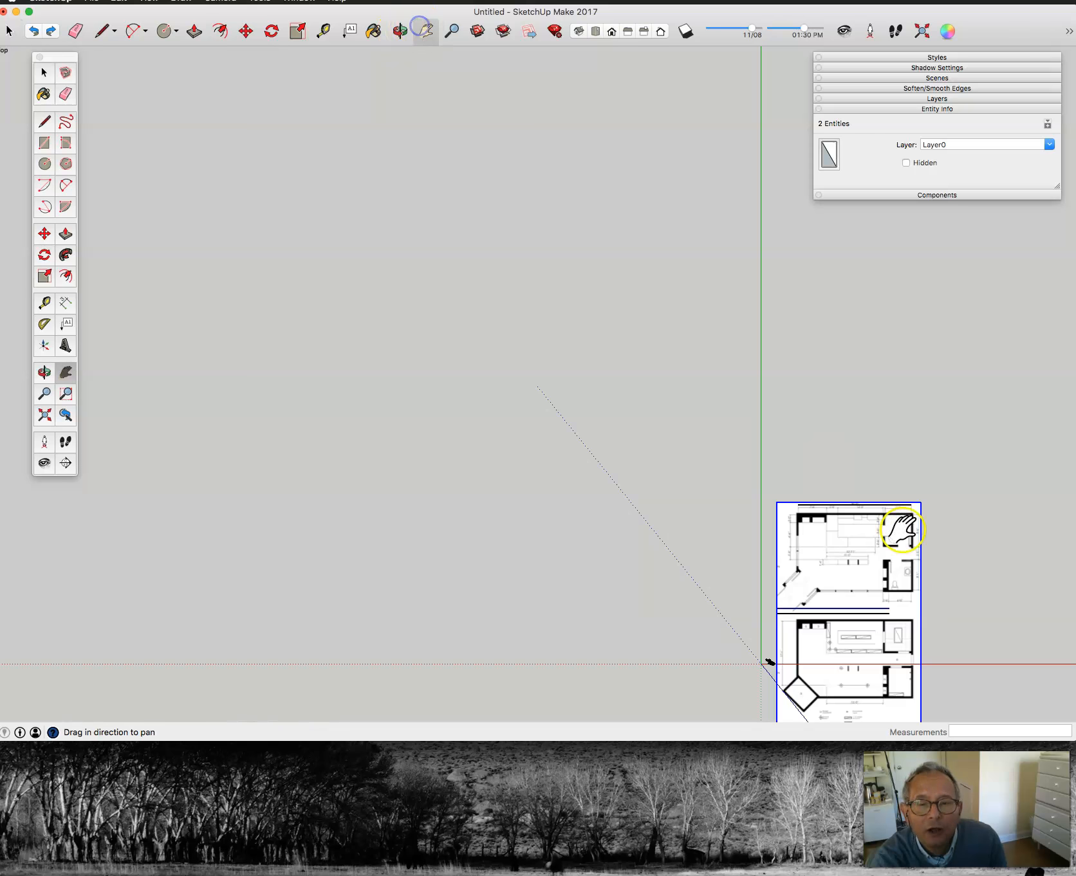
{"action": "left_click_drag", "start_coordinate": [899, 602], "coordinate": [682, 415]}
{"action": "scroll", "coordinate": [672, 415], "scroll_direction": "up", "scroll_amount": 5}
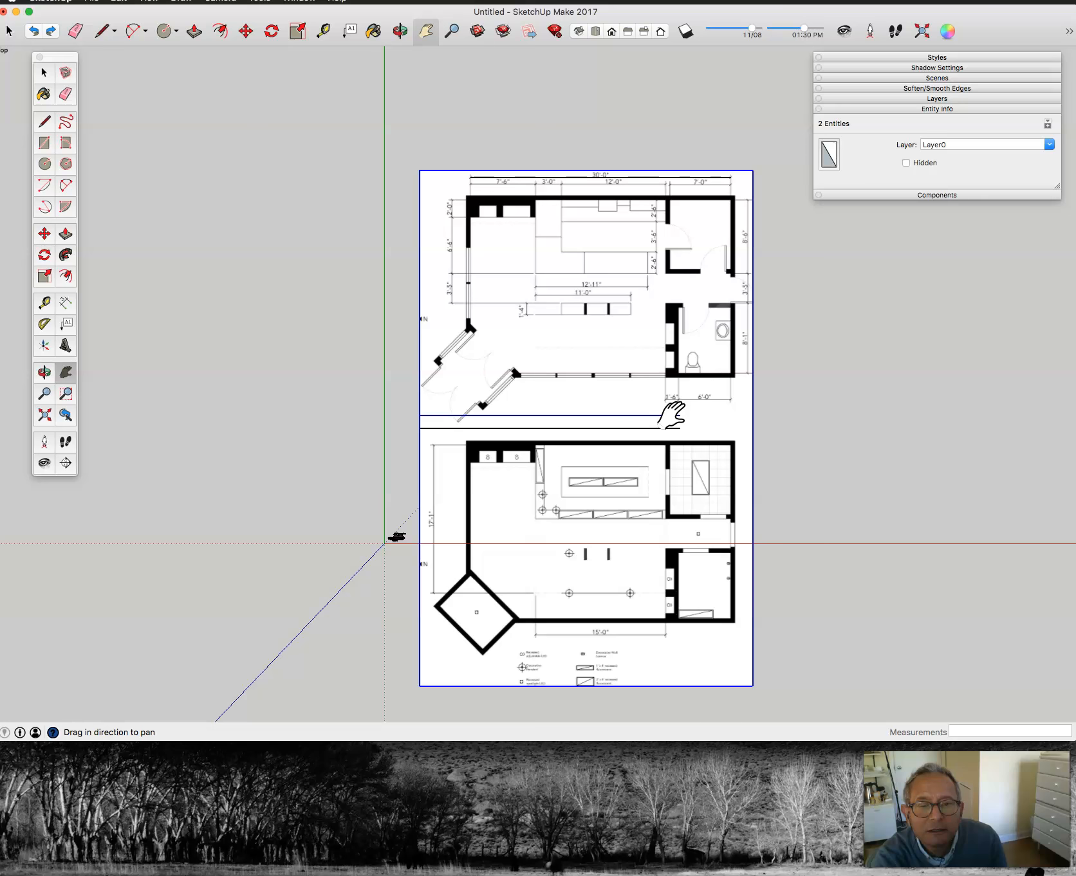
{"action": "left_click", "coordinate": [612, 410]}
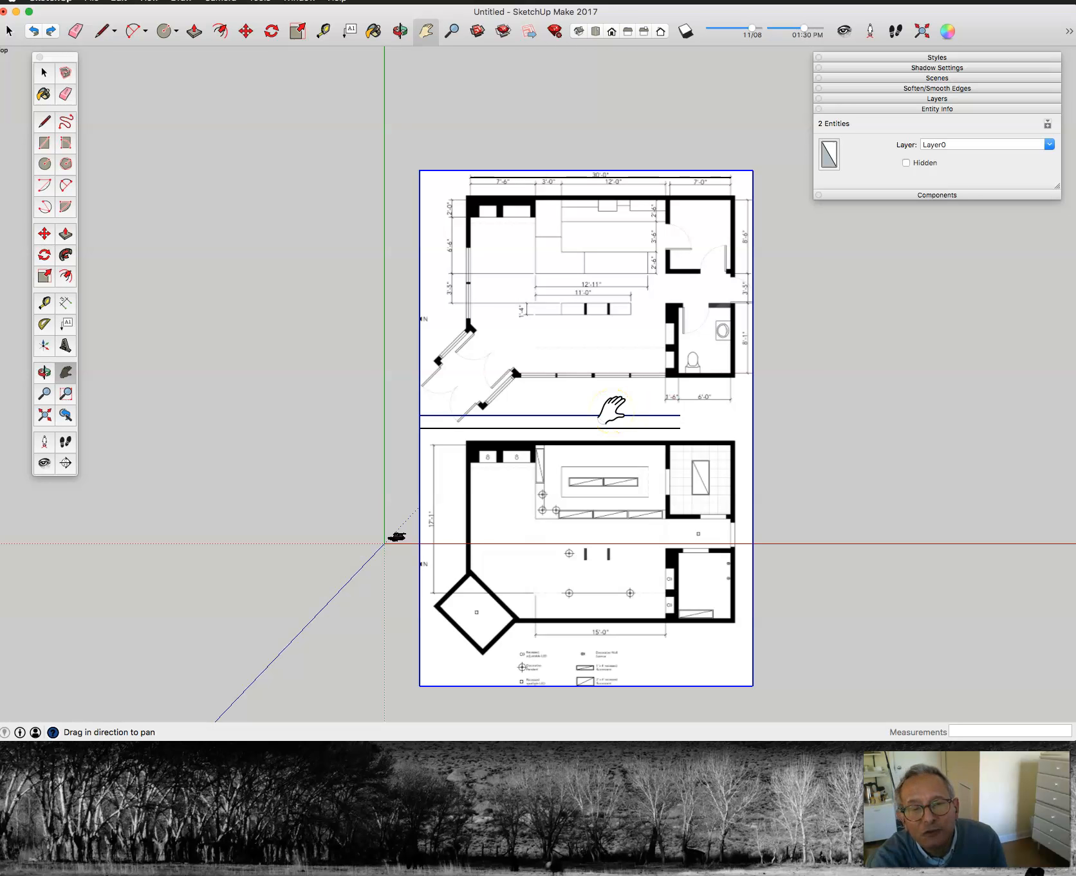